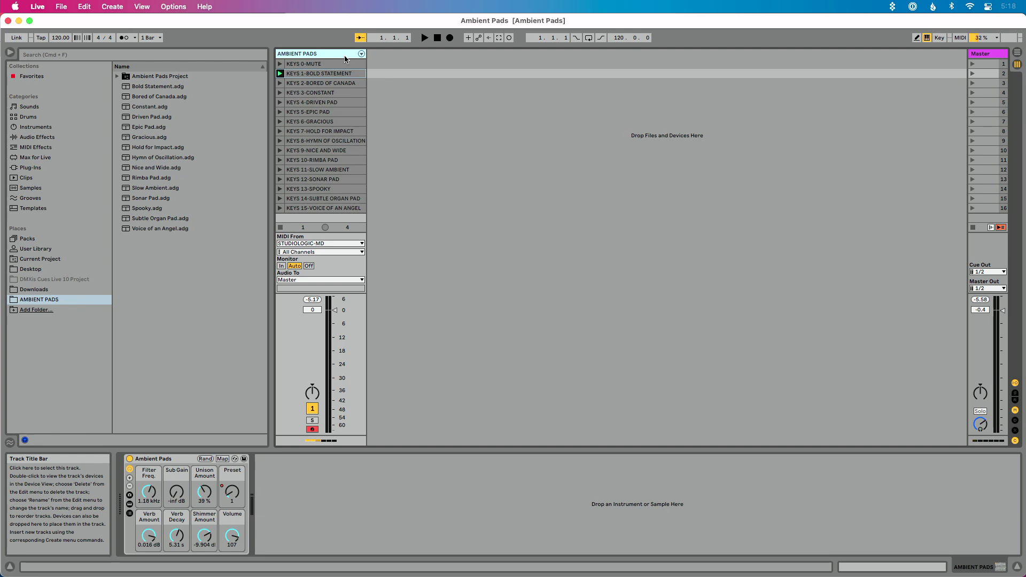
Create a new Live Set and load the Bored of Canada rack onto a new track after 4 Audio.
key("super+n")
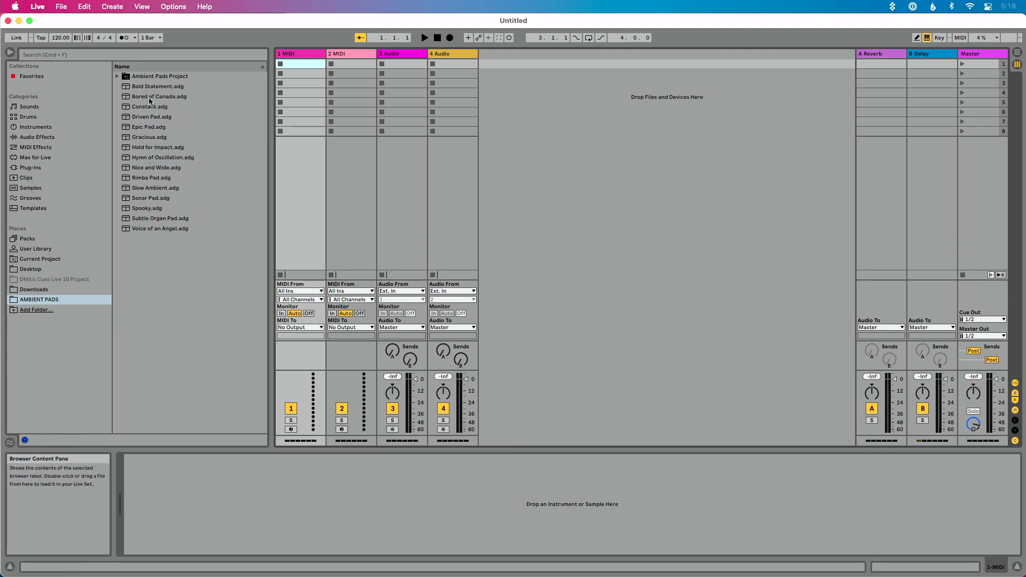
left_click_drag(150, 101, 504, 67)
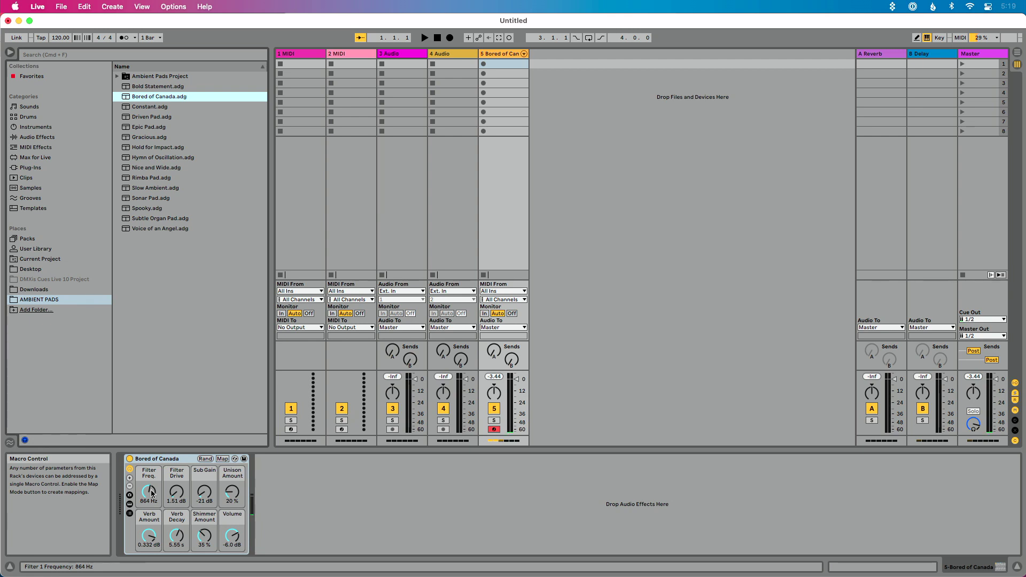
Set the Bored of Canada rack's Filter Freq. to about 818 Hz, and try Sub Gain at -5.8 dB before lowering it to -inf dB.
mouse_move(152, 494)
left_mouse_down()
mouse_move(151, 455)
mouse_move(153, 493)
left_mouse_up()
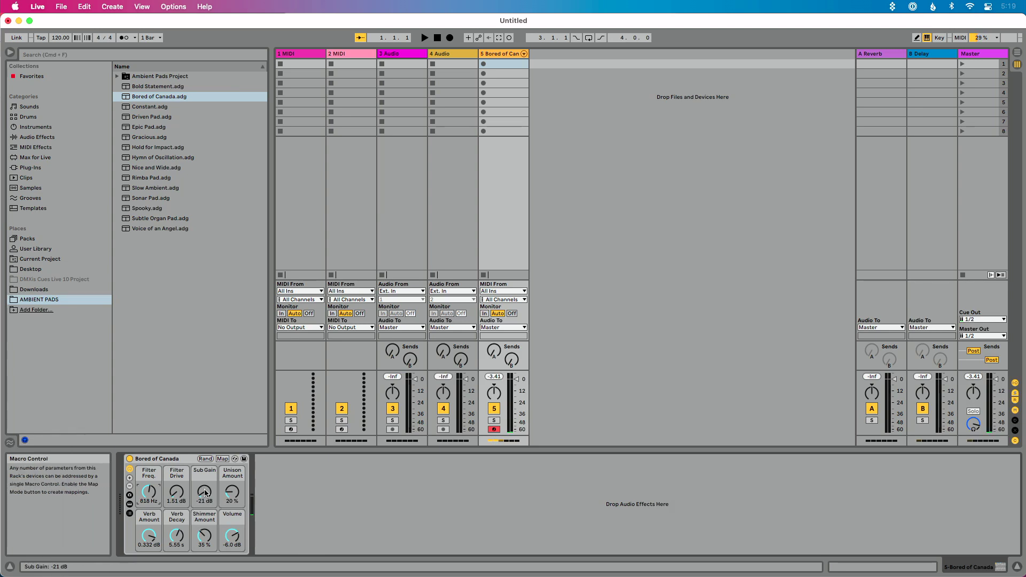
left_click_drag(206, 492, 205, 471)
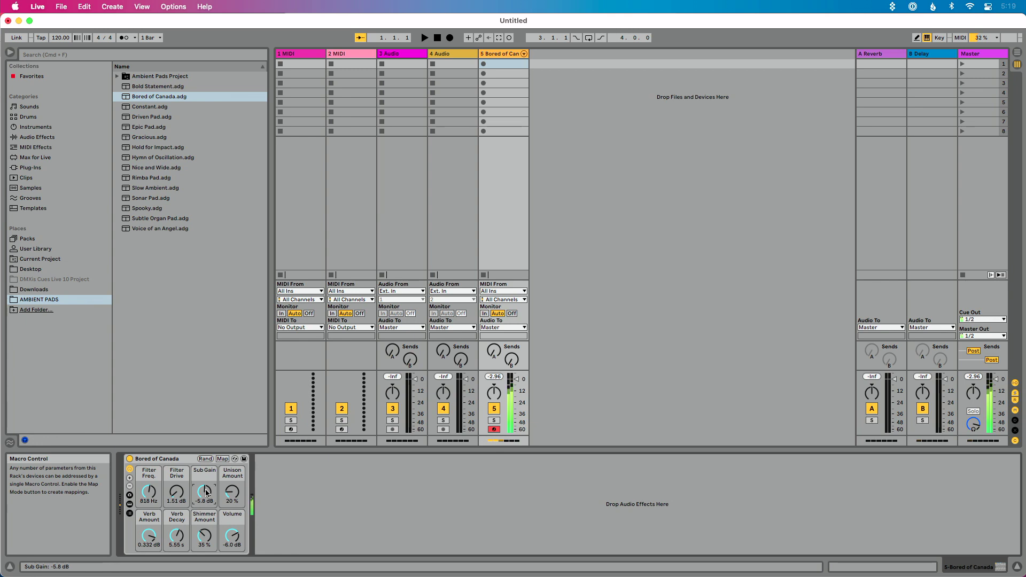
left_click_drag(207, 492, 206, 535)
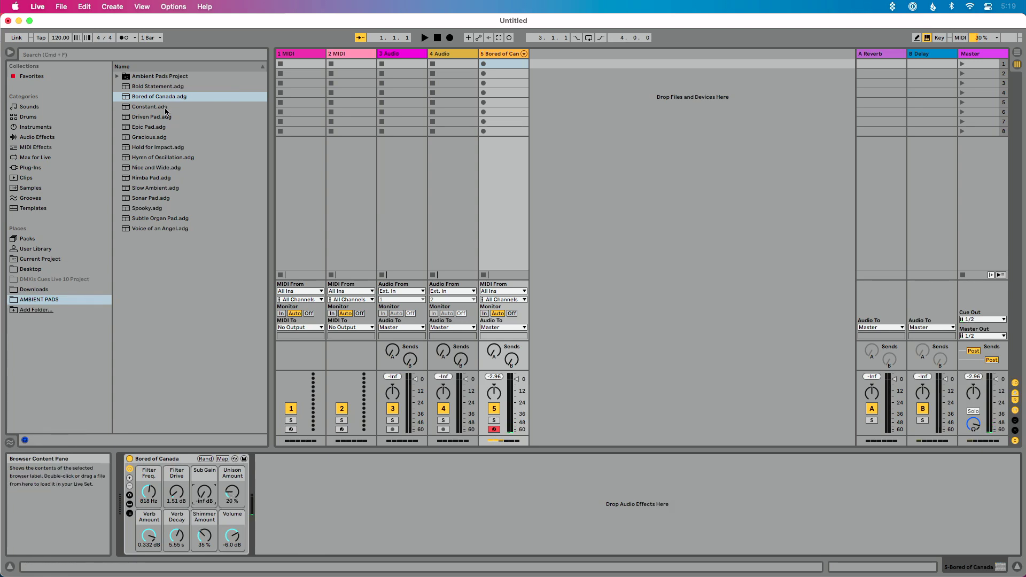
Replace the loaded pad with Bold Statement and set its Filter Freq. to about 1.49 kHz and Unison Amount to 44 %.
double_click(162, 89)
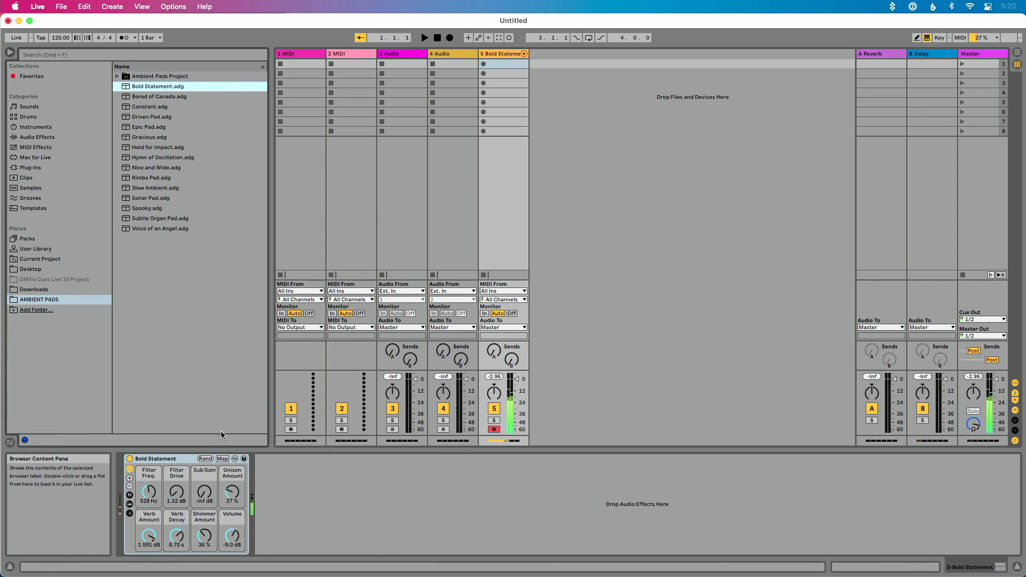
left_click_drag(149, 492, 149, 471)
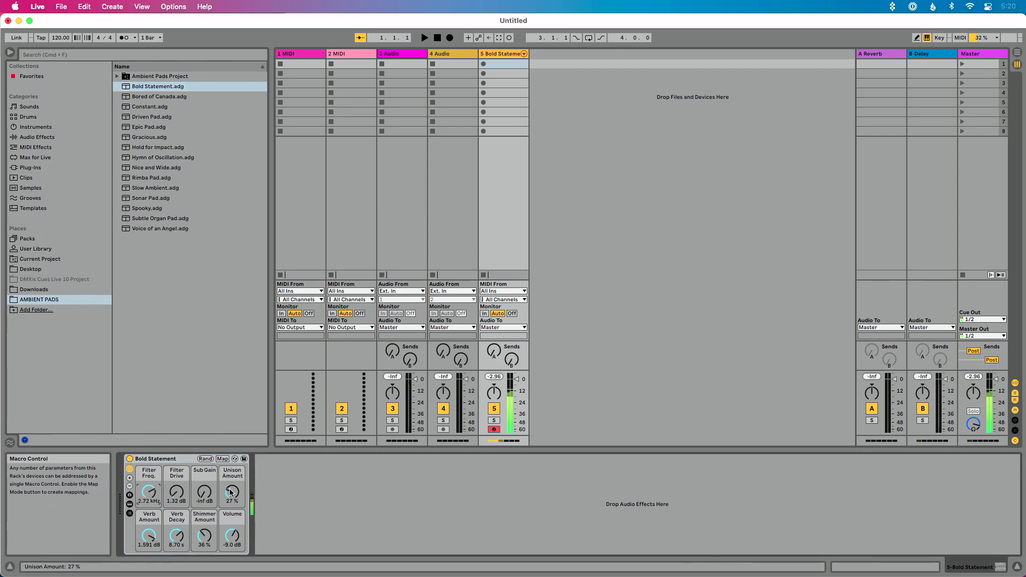
left_click_drag(231, 493, 231, 465)
left_click_drag(149, 491, 149, 506)
left_click_drag(232, 492, 232, 502)
left_click_drag(149, 492, 149, 471)
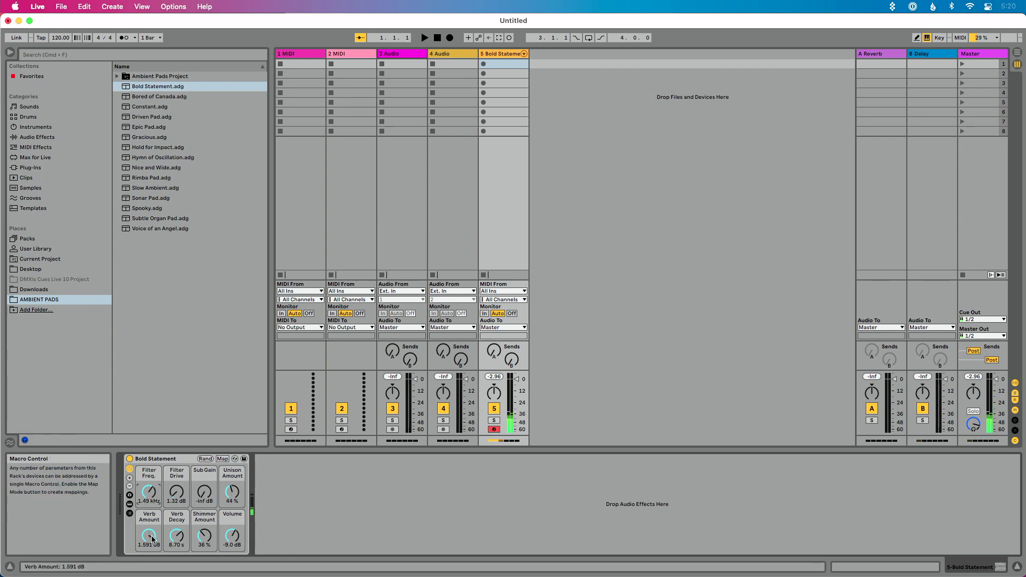
Try Bold Statement's Verb Amount at -inf dB and 6.0 dB, and settle it at about 1.277 dB.
left_click_drag(153, 539, 152, 550)
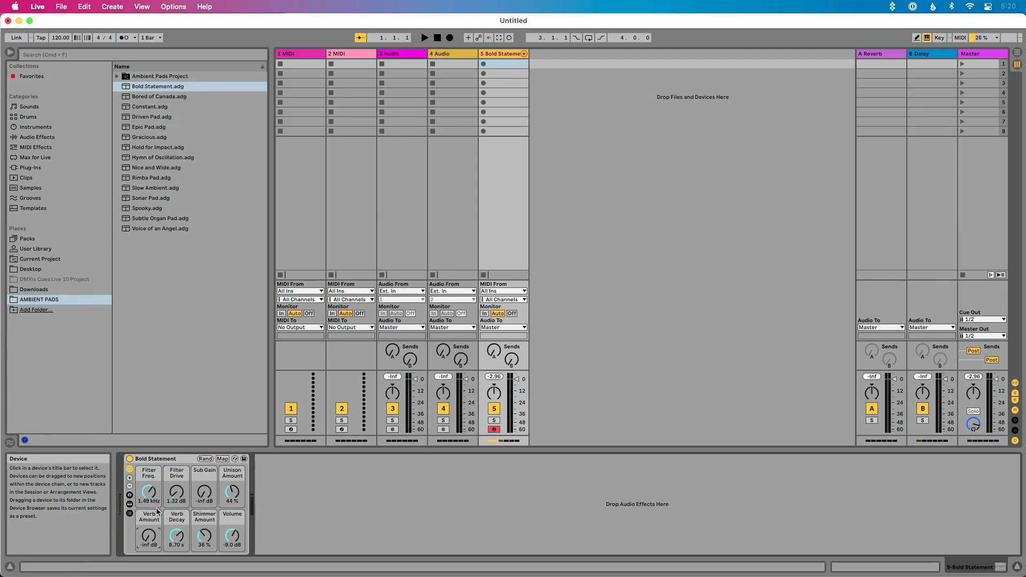
left_click_drag(146, 538, 118, 531)
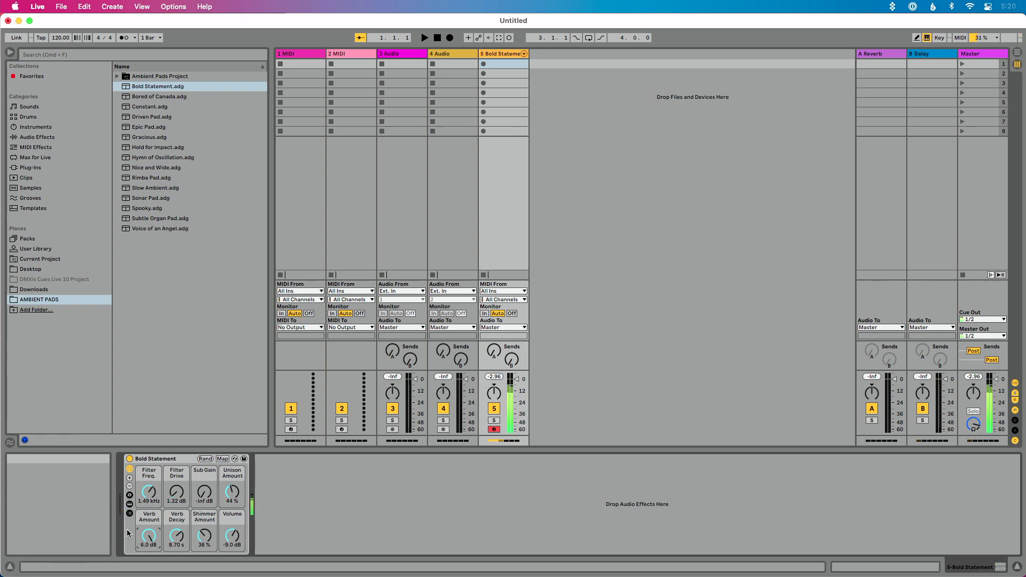
left_click_drag(148, 535, 149, 541)
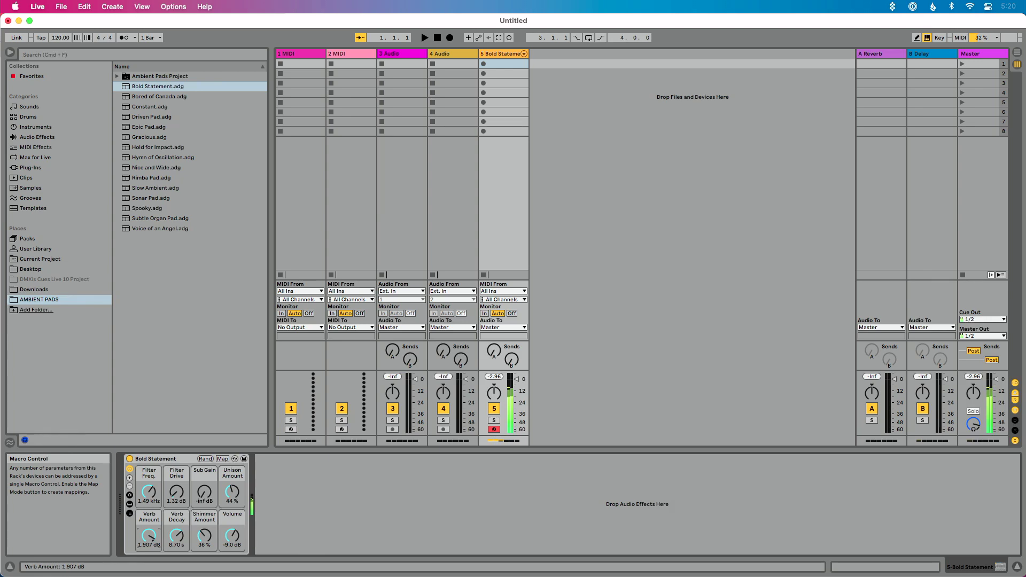
left_click_drag(149, 541, 149, 545)
Set Bold Statement's Verb Decay to 6.64 s, Shimmer Amount to 80 % and Filter Freq. to about 590 Hz.
left_click(176, 536)
left_click_drag(203, 537, 203, 516)
mouse_move(149, 492)
left_mouse_down()
mouse_move(149, 511)
mouse_move(149, 447)
mouse_move(150, 494)
left_mouse_up()
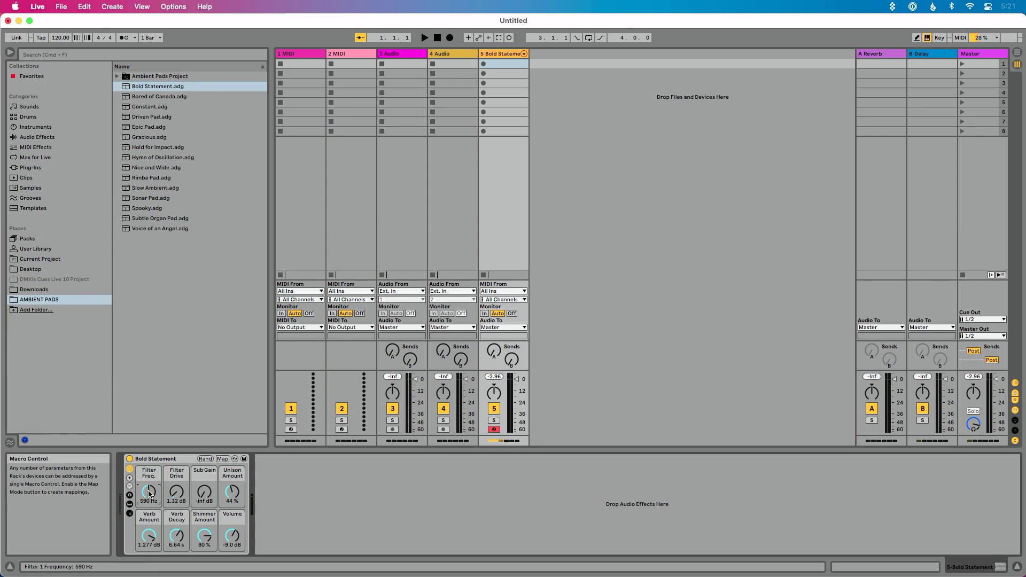
Load the Rimba Pad rack onto a new track after the Bold Statement track and select its first clip slot.
left_click_drag(141, 178, 541, 102)
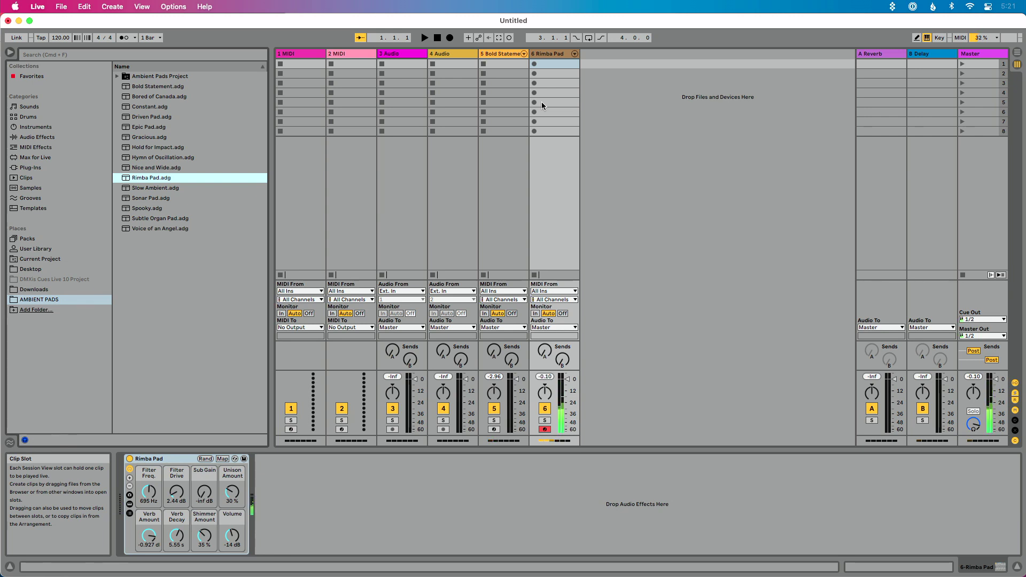
left_click(540, 65)
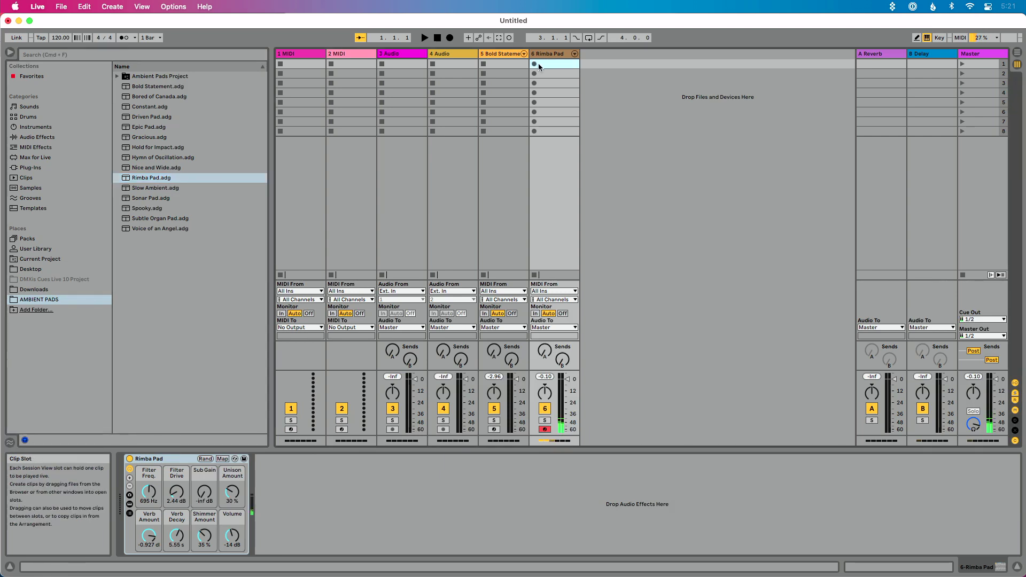
Open the Ambient Pads.als set from the Ambient Pads Project folder, discarding the changes to the untitled set.
left_click(118, 77)
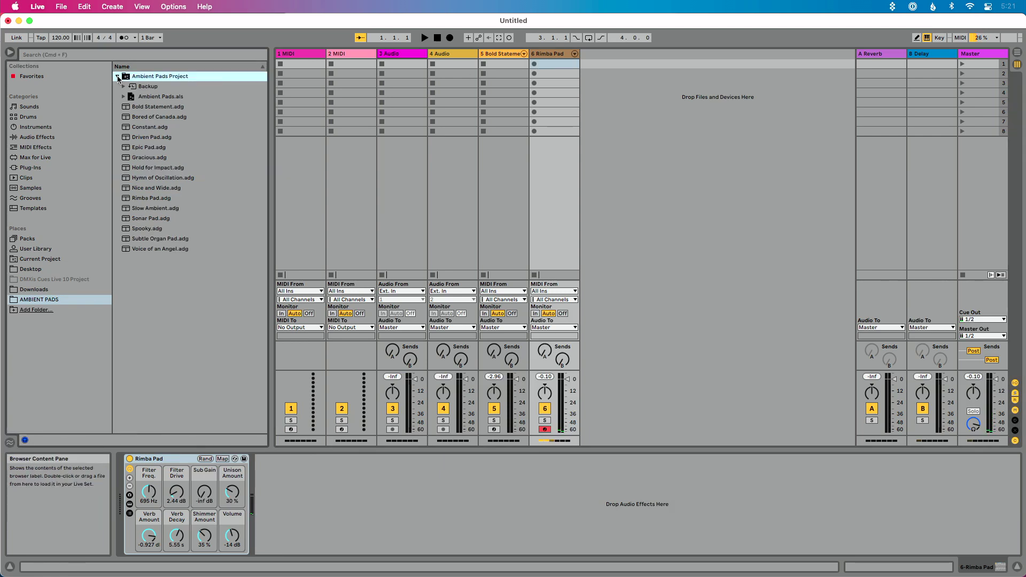
double_click(177, 99)
left_click(441, 322)
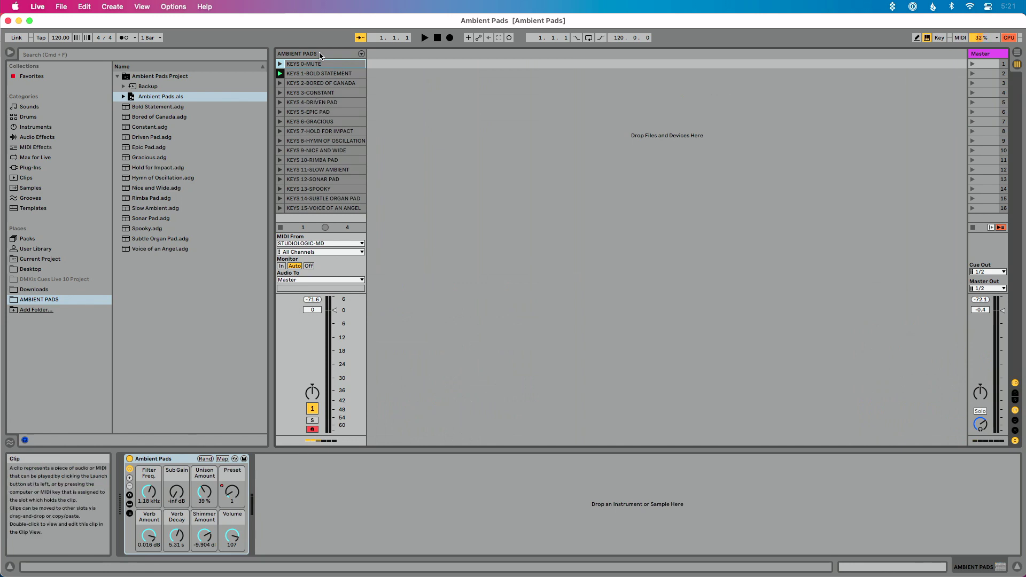
Select the AMBIENT PADS track and examine the set's MIDI mappings.
left_click(319, 55)
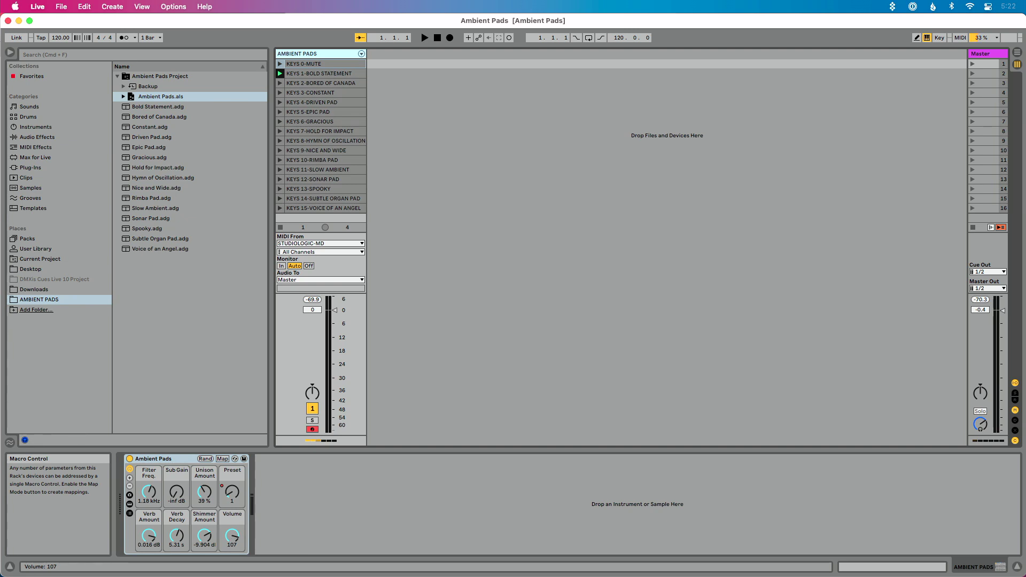
key("super+m")
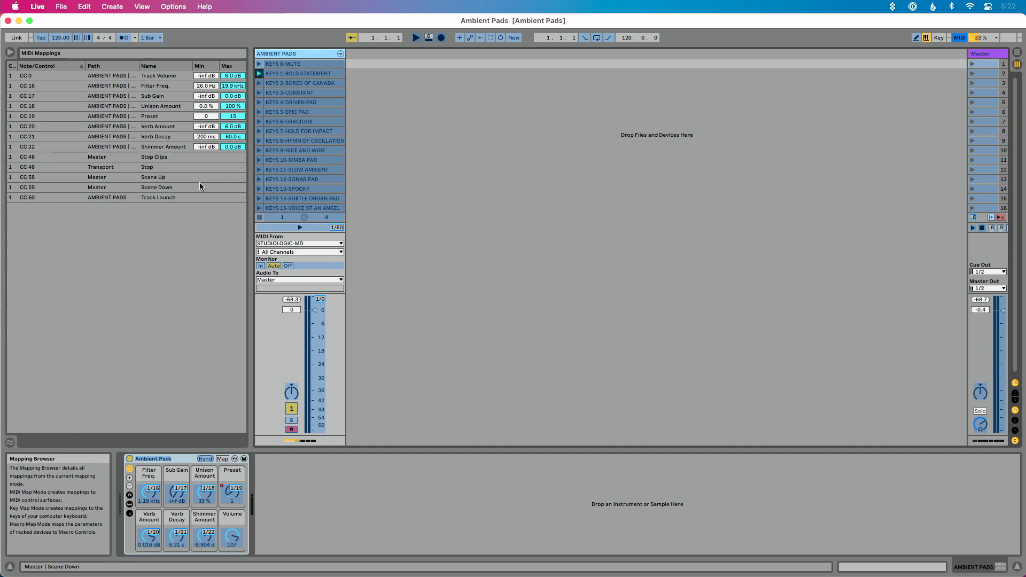
key("super+m")
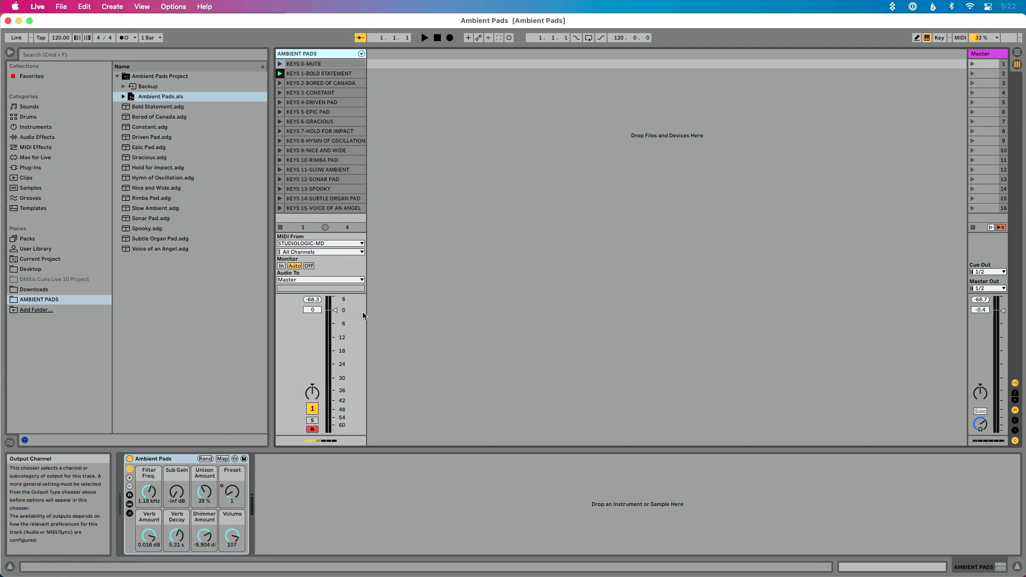
Lower the AMBIENT PADS track volume to -0.4 dB and launch the KEYS 6-GRACIOUS clip.
left_click_drag(335, 315, 336, 321)
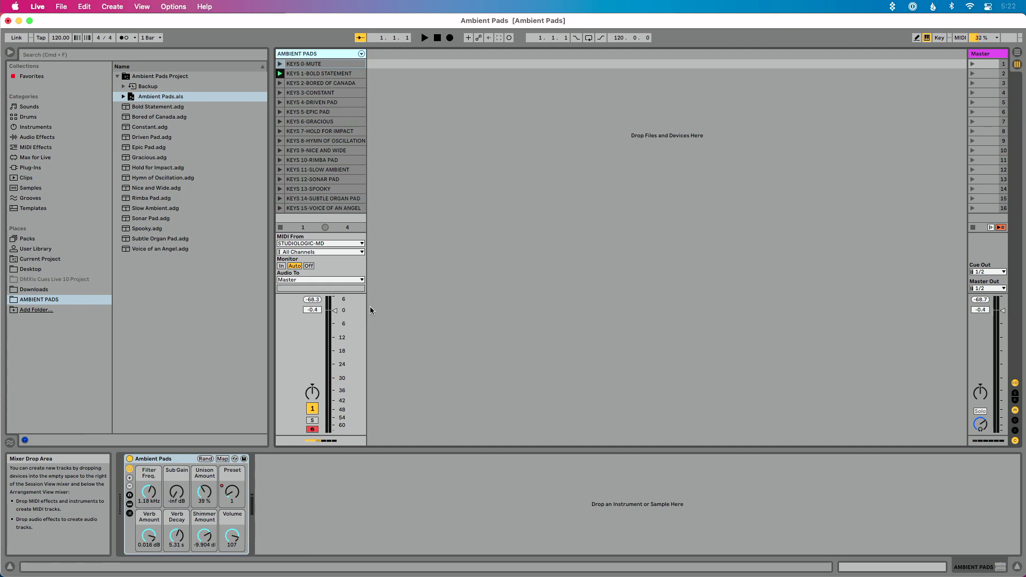
key("Down")
key("Down")
key("Down")
key("Down")
key("Down")
key("Down")
key("Down")
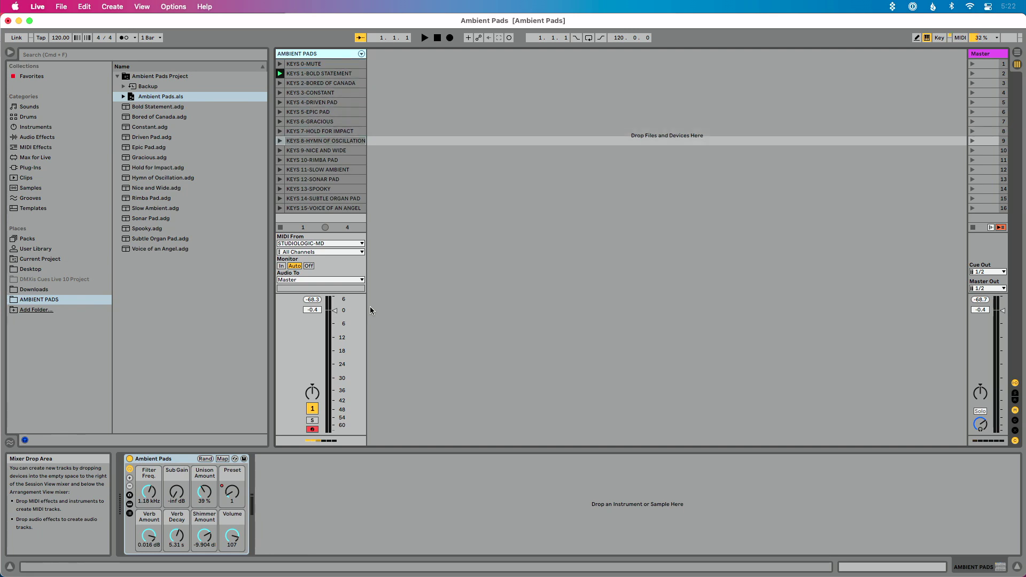
key("Up")
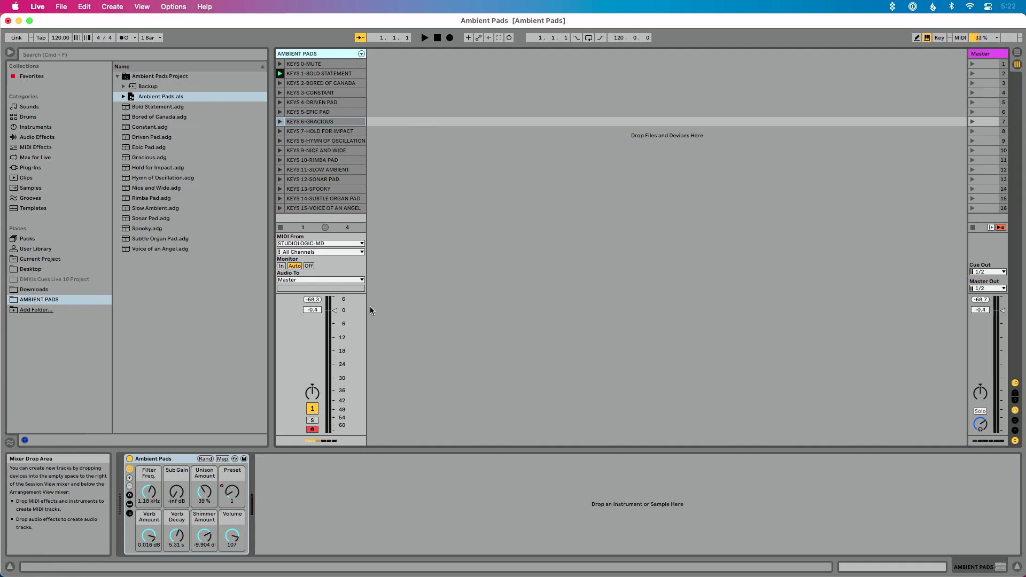
key("Return")
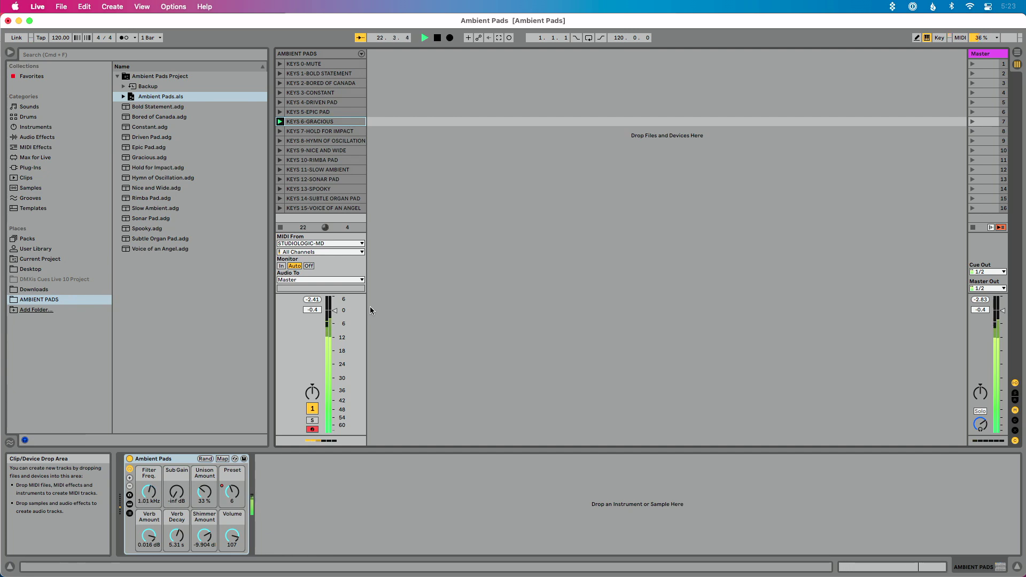
Launch the KEYS 2-BORED OF CANADA clip to switch presets, and stop playback after hearing it.
key("Up")
key("Up")
key("Up")
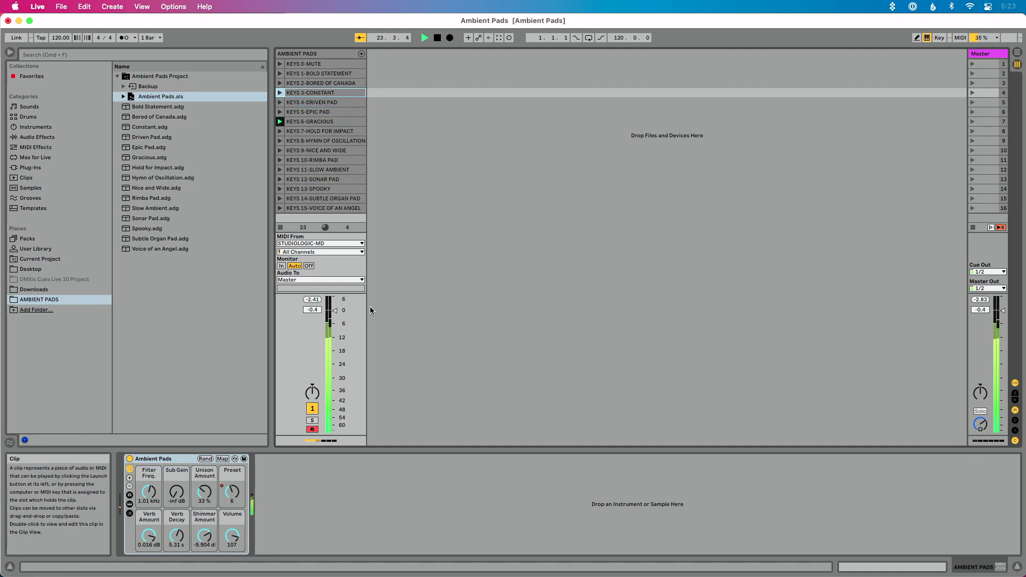
key("Down")
key("Down")
key("Up")
key("Up")
key("Up")
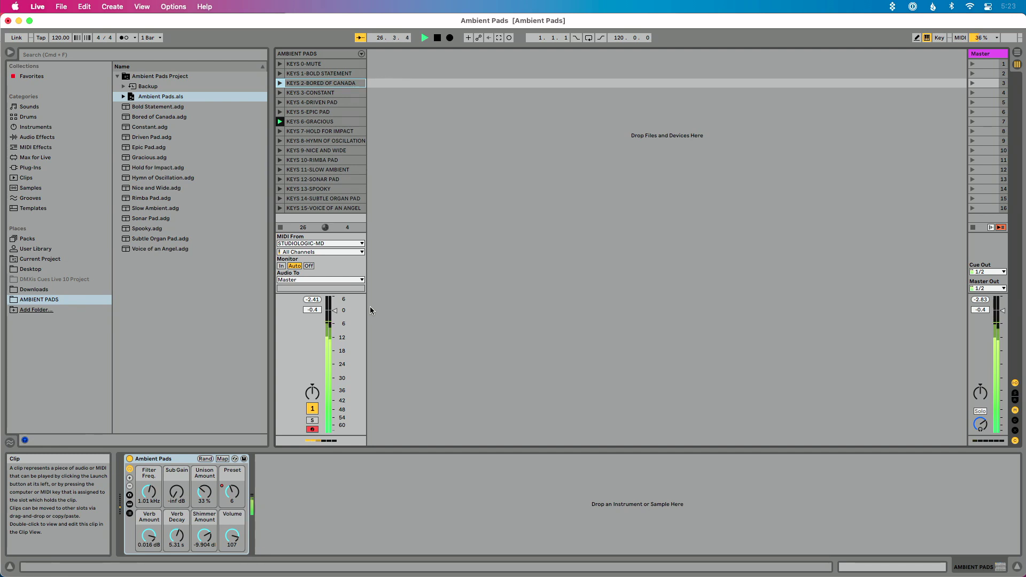
key("Return")
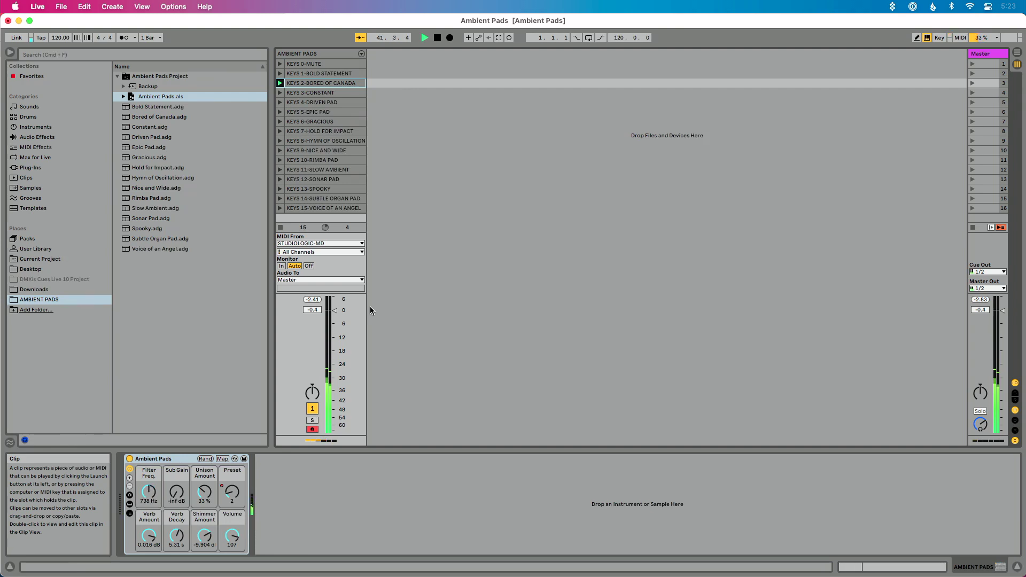
left_click(441, 39)
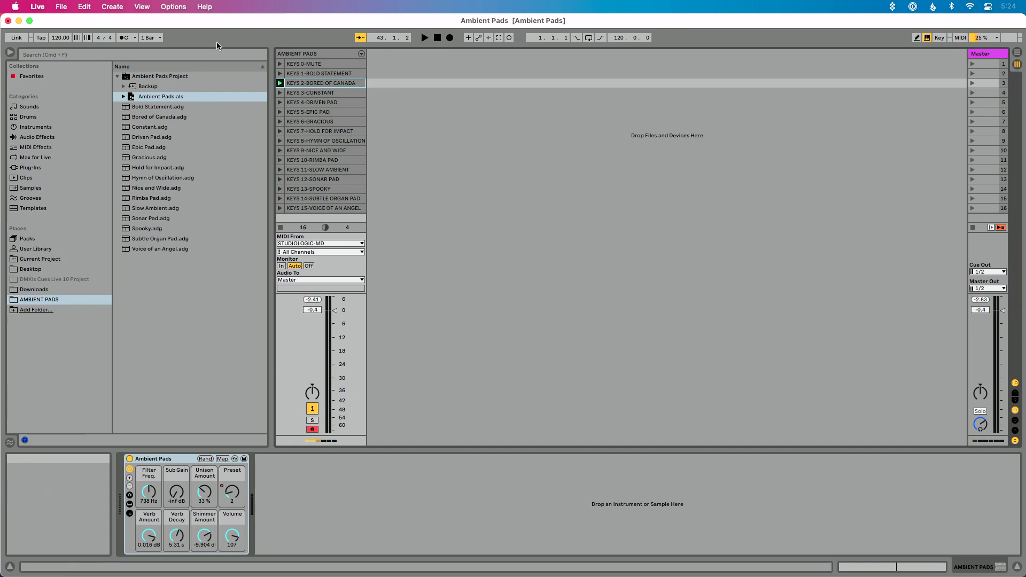
left_click(171, 168)
left_click_drag(170, 167, 415, 141)
left_click(382, 54)
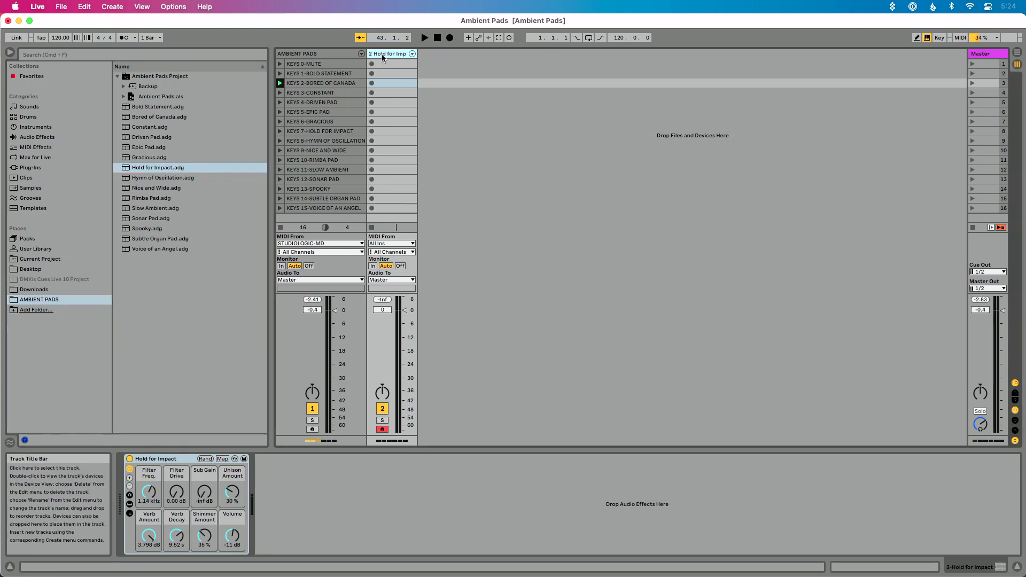
key("Delete")
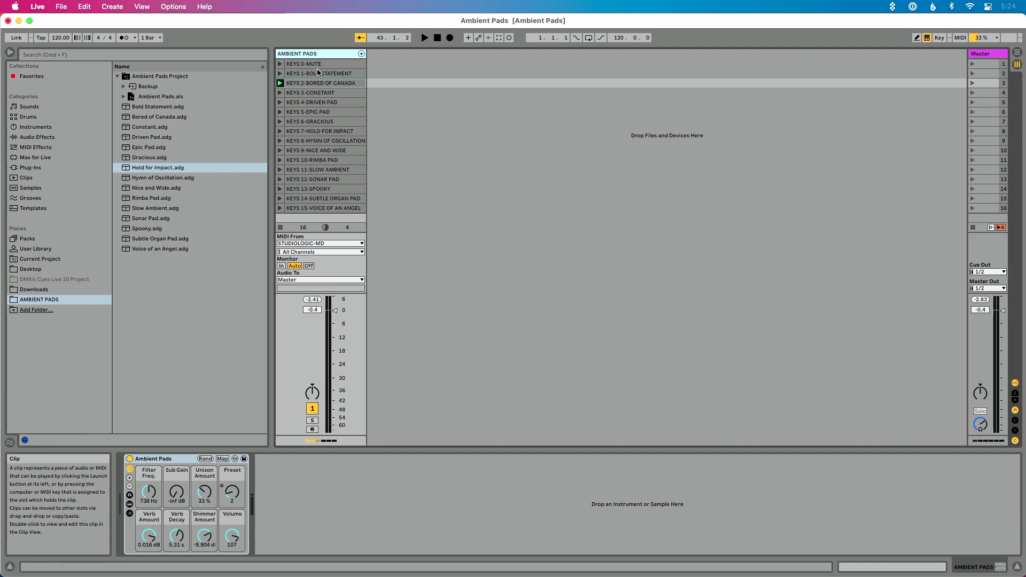
Return the set to its Arrangement playback, and close it without saving to start a new Live Set.
key("Tab")
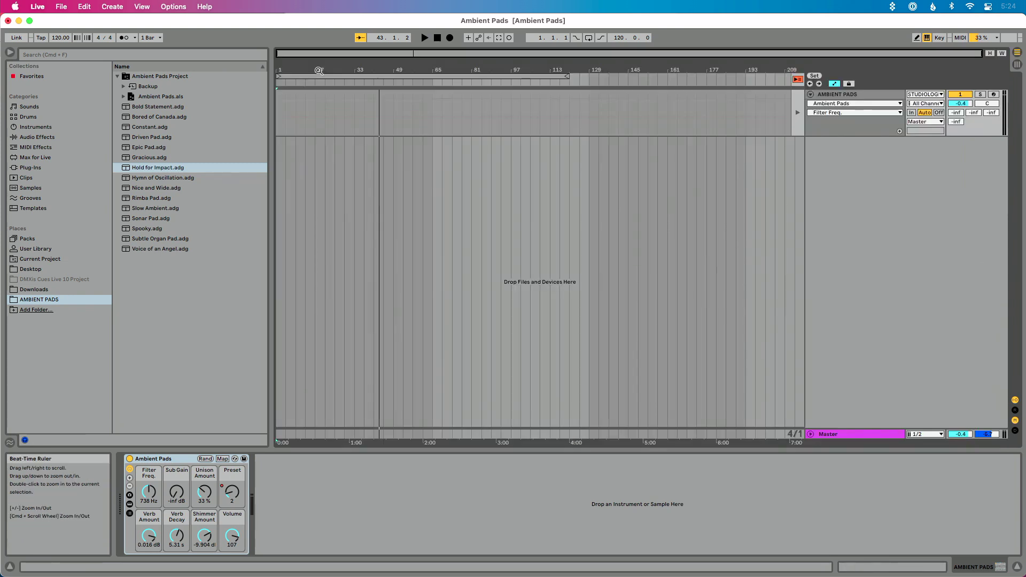
left_click(799, 80)
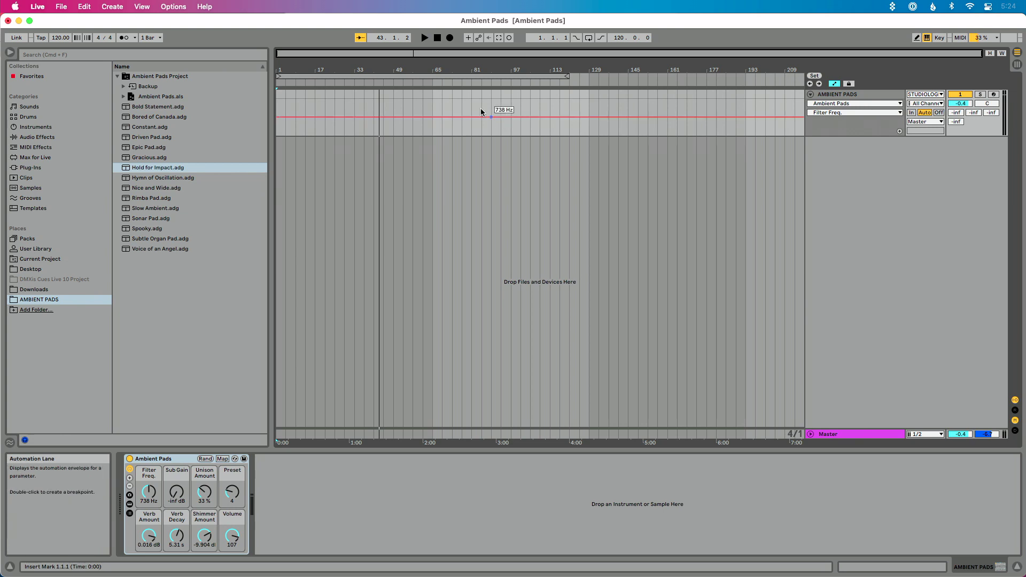
key("super+w")
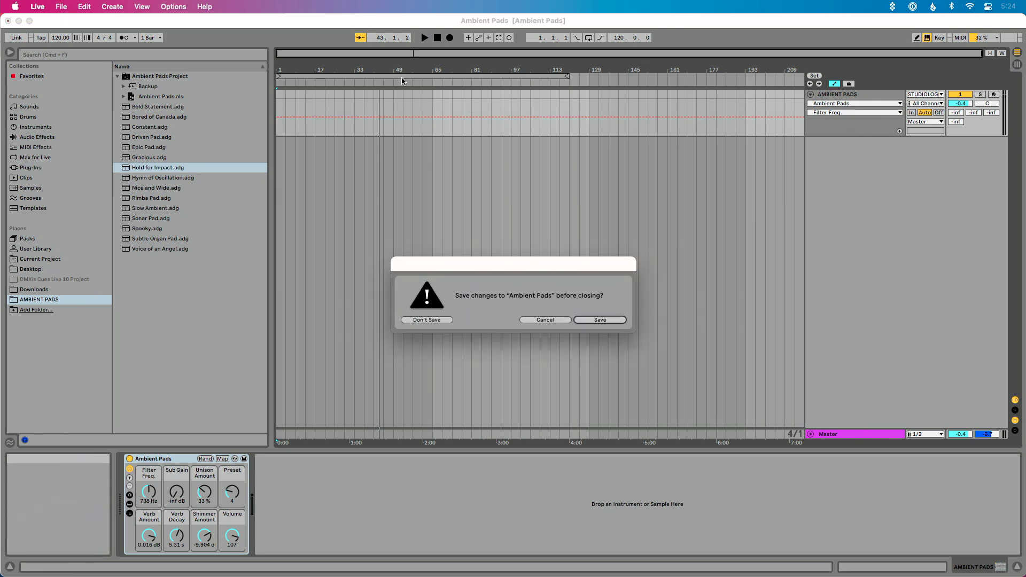
key("super+d")
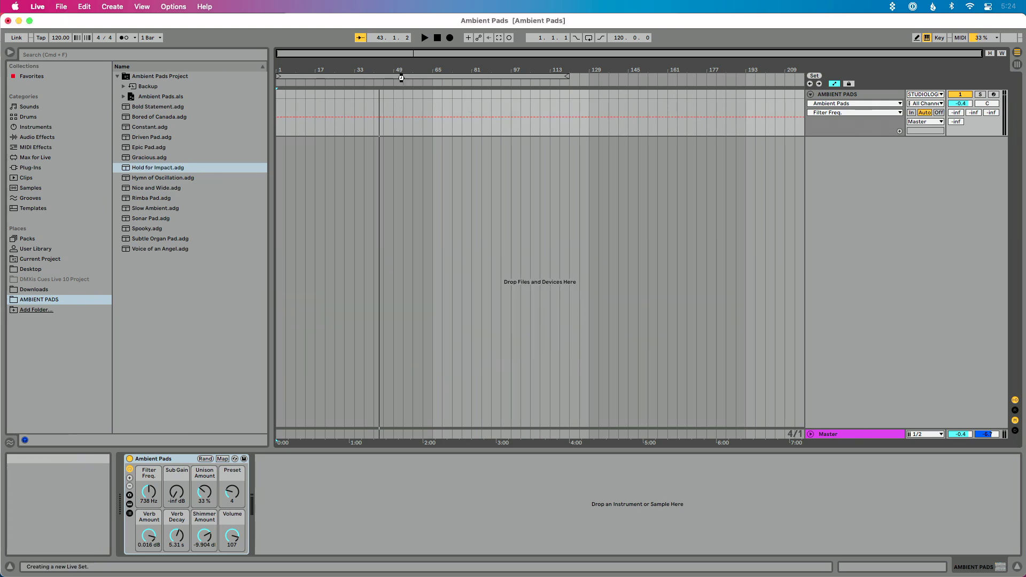
Expand Ambient Pads.als and its AMBIENT PADS track in the browser to list the preset clips.
key("Tab")
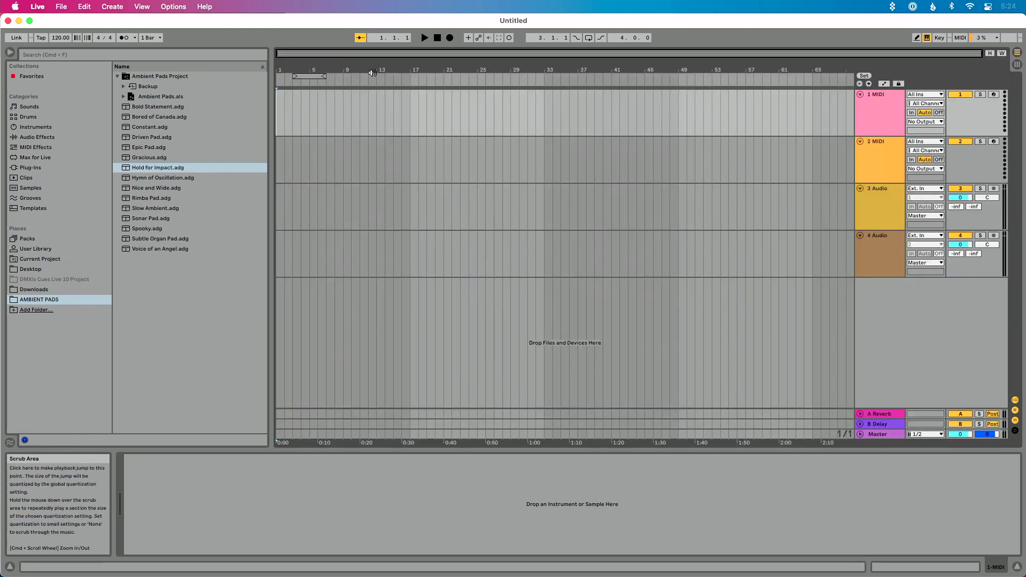
left_click(123, 97)
left_click(129, 107)
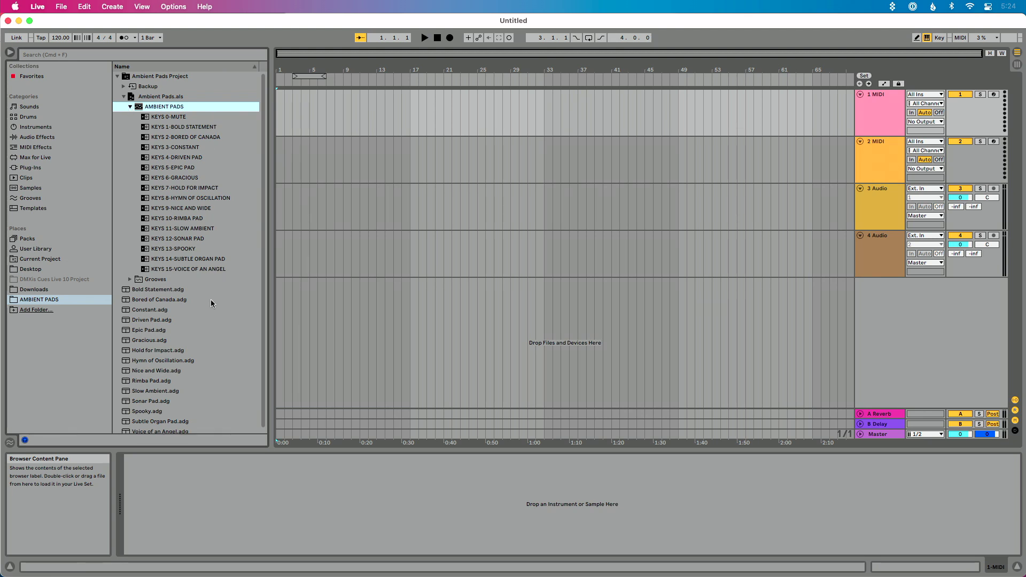
Delete three of the default tracks from the Arrangement, leaving a single empty audio track.
left_click(860, 116)
key("Delete")
key("Delete")
key("Delete")
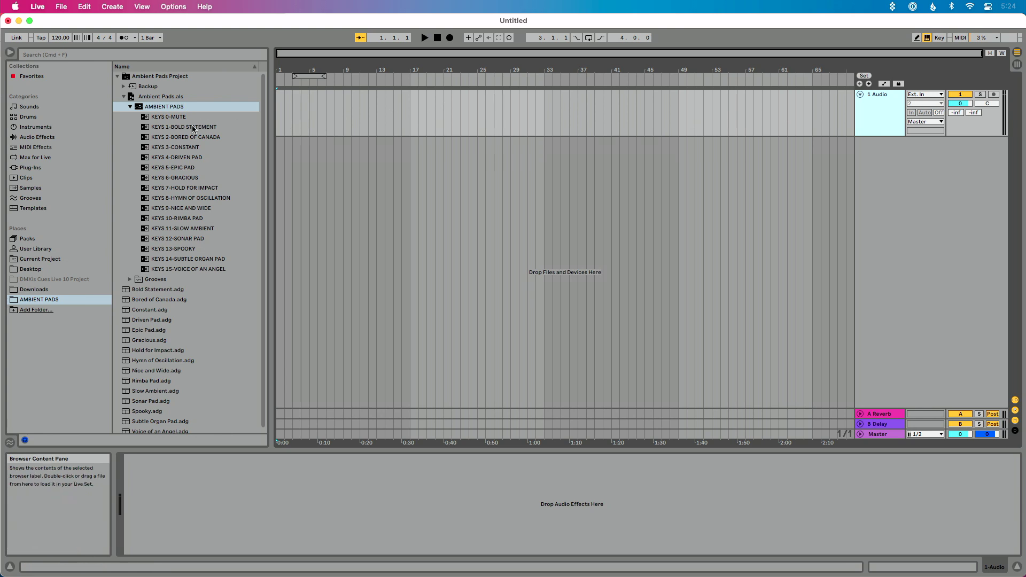
Place the KEYS 1-BOLD STATEMENT clip on a new track at bar 1 and duplicate it three times to fill bars 1 to 4.
left_click_drag(199, 126, 289, 125)
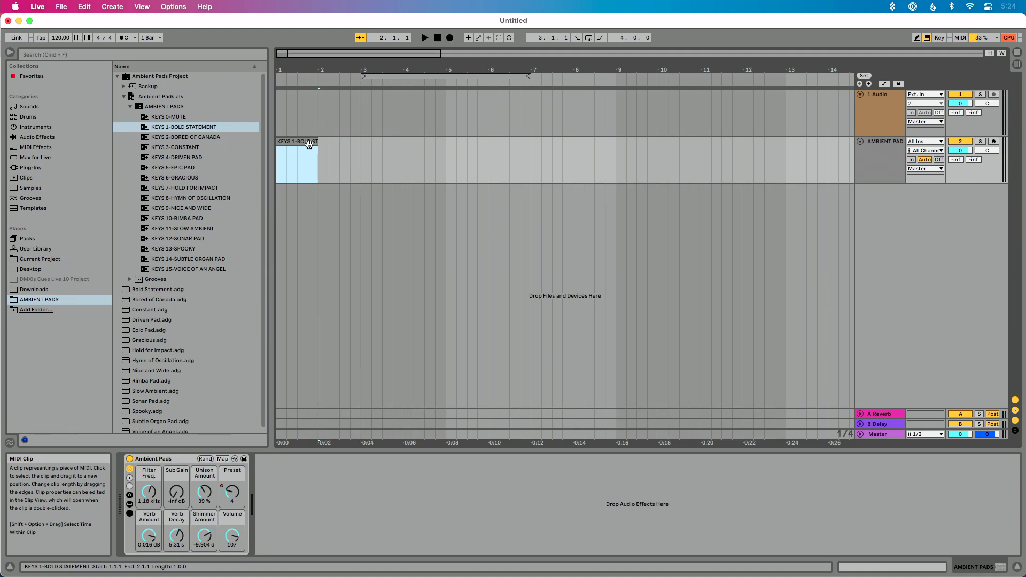
key("super+d")
key("super+d")
key("super+d")
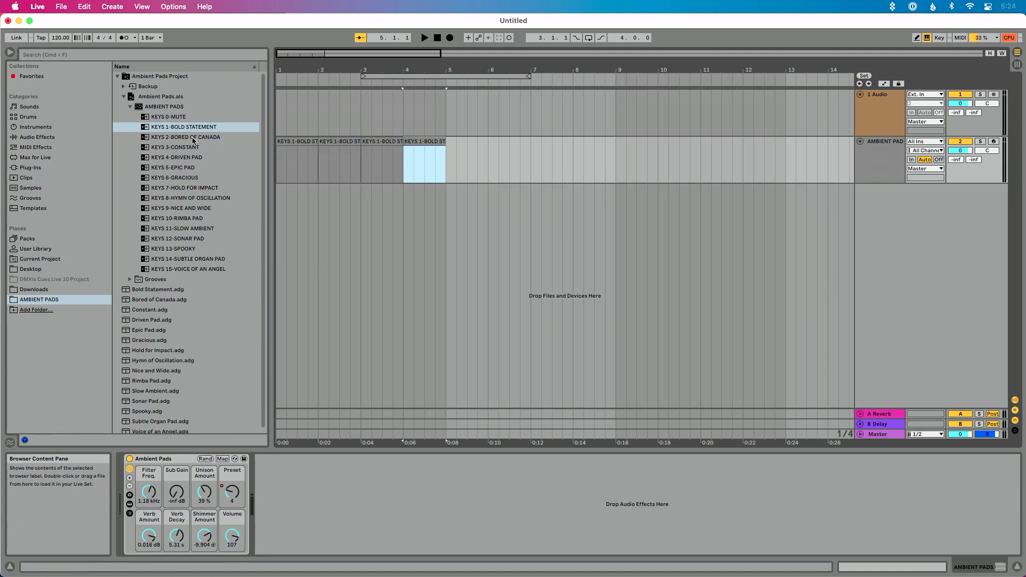
Add KEYS 2-BORED OF CANADA at bars 5 and 6 and KEYS 10-RIMBA PAD at bars 7 and 8 of the AMBIENT PADS track.
left_click_drag(193, 140, 451, 152)
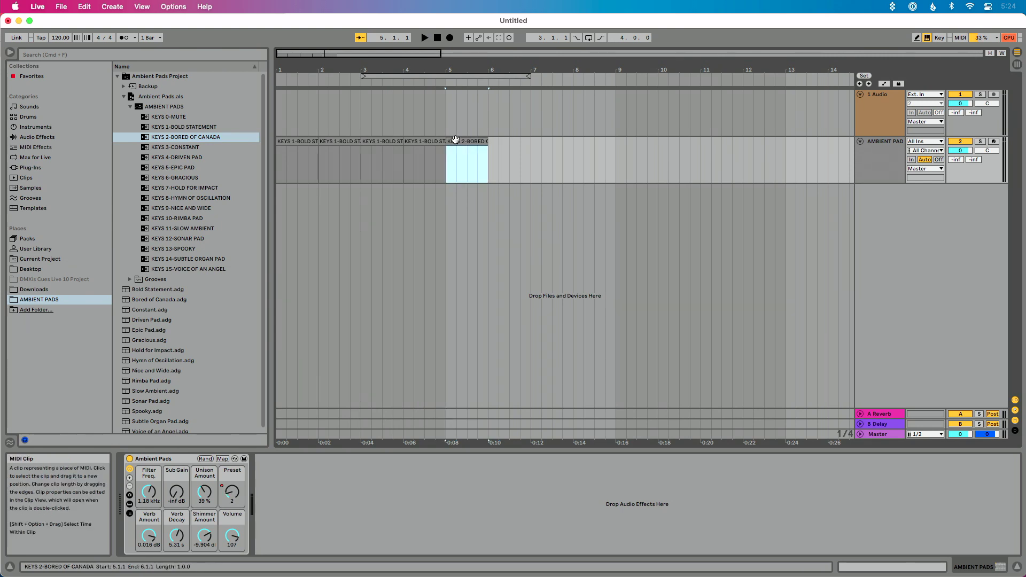
key("super+d")
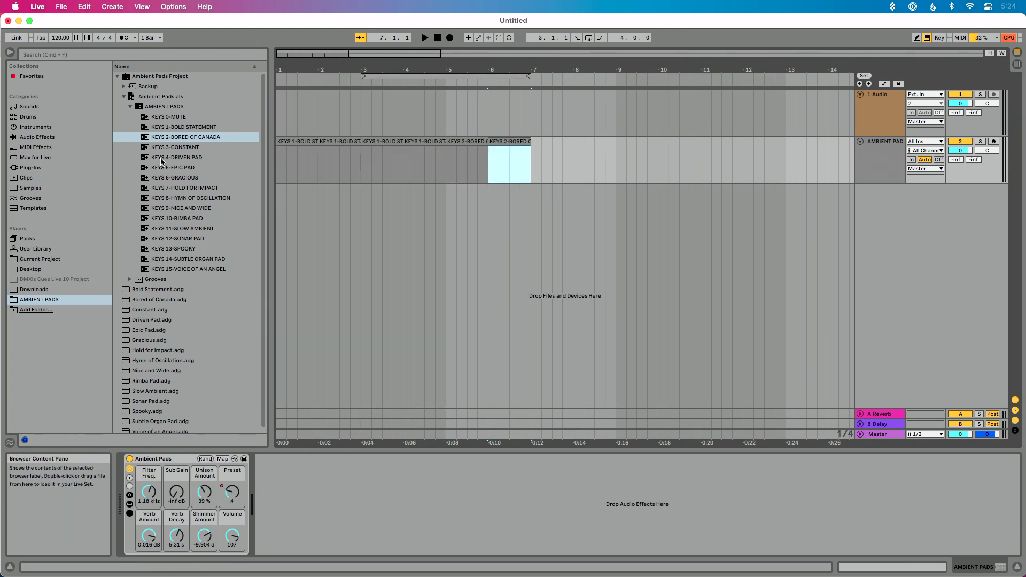
left_click_drag(191, 219, 439, 198)
left_click_drag(529, 158, 531, 159)
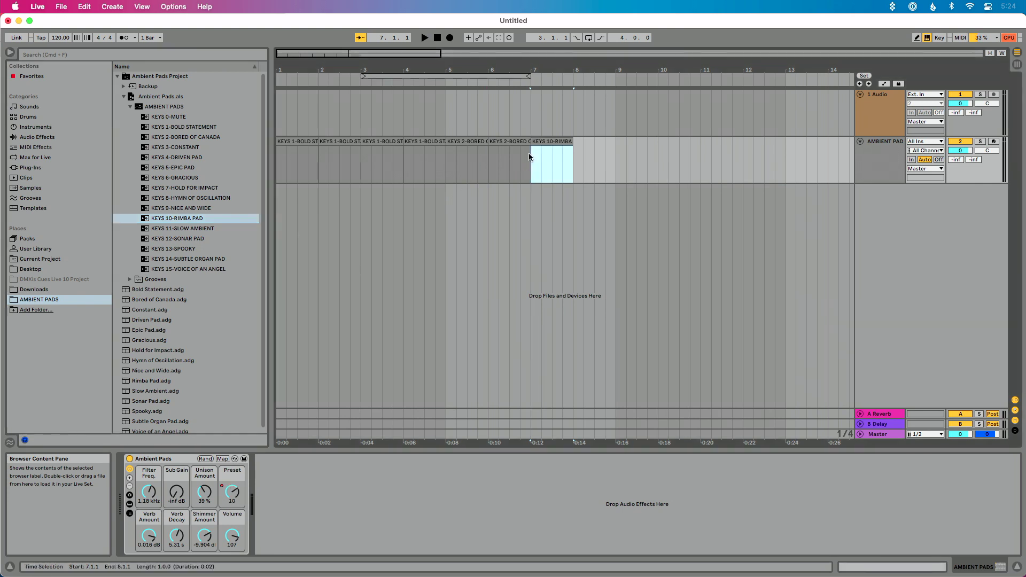
key("super+d")
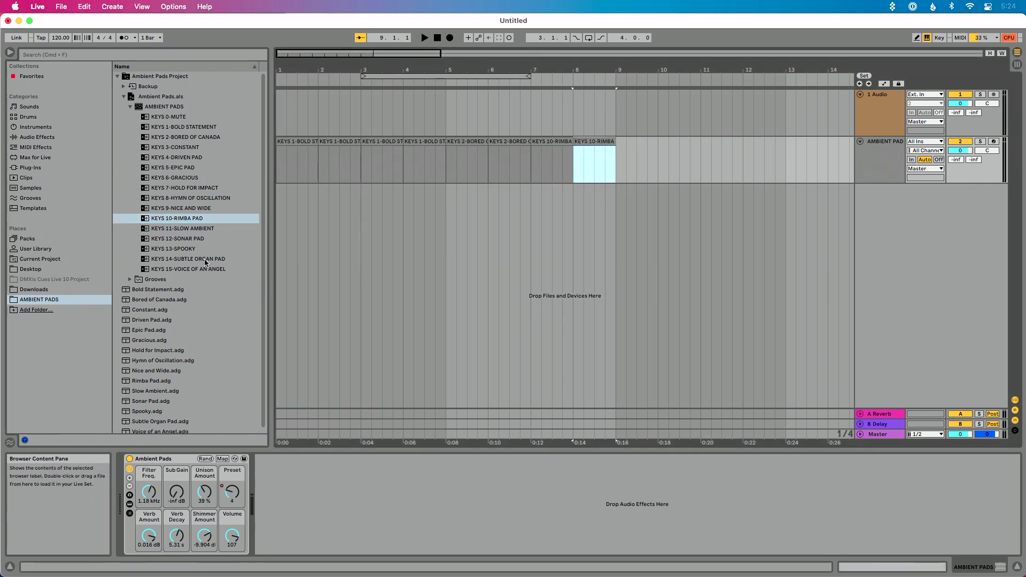
Add KEYS 15-VOICE OF AN ANGEL at bars 9 and 10 of the AMBIENT PADS track, and delete the empty audio track.
left_click_drag(207, 269, 620, 162)
key("super+d")
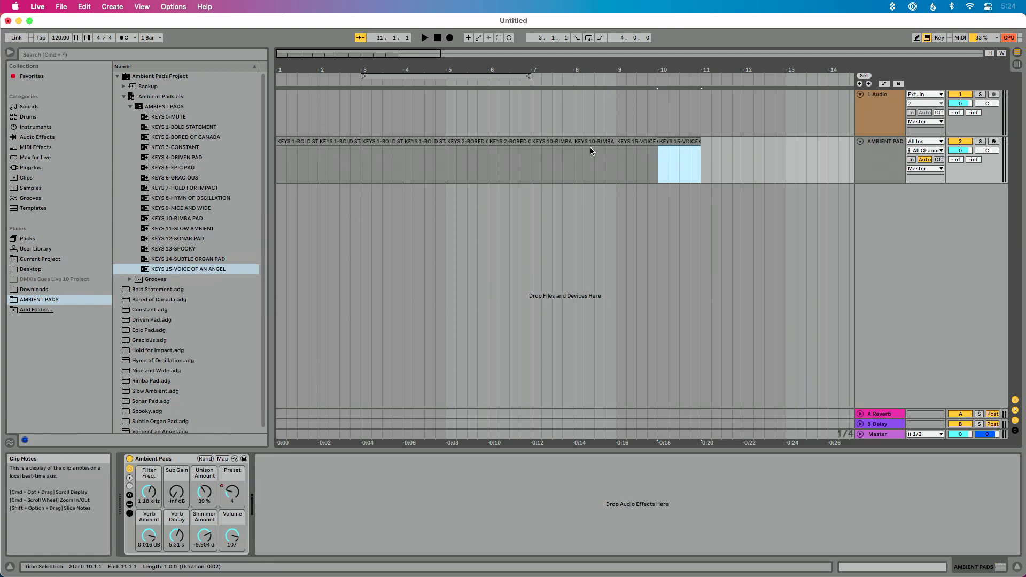
left_click(438, 38)
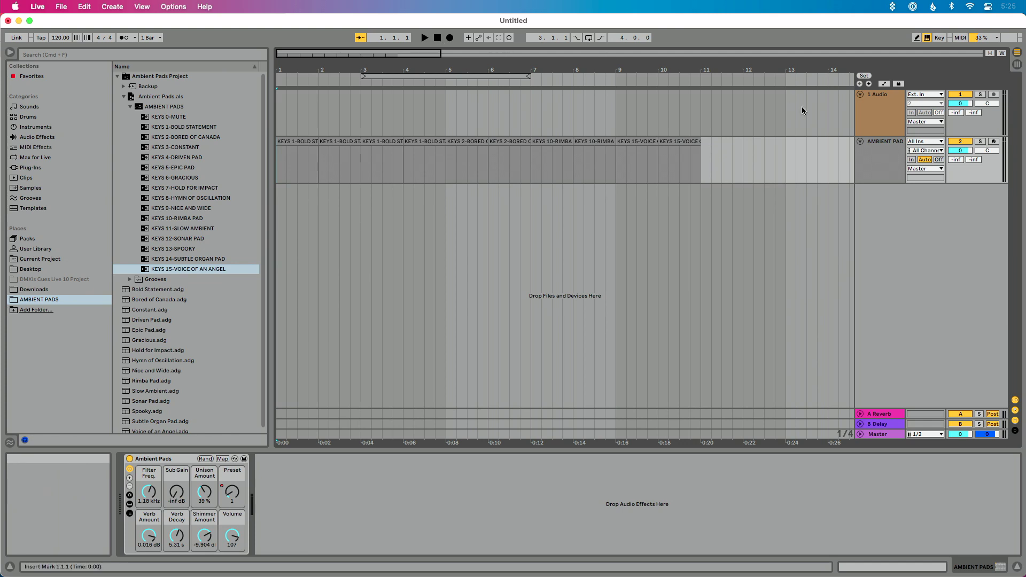
left_click(868, 115)
key("Delete")
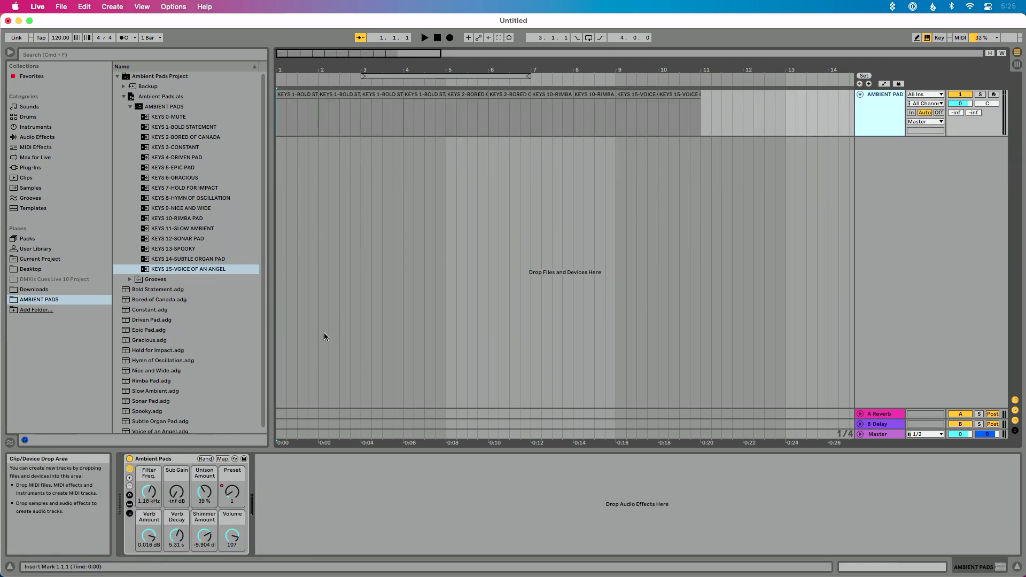
Try mapping the Filter Freq. macro to MIDI CC 16, and remove the mapping.
key("super+m")
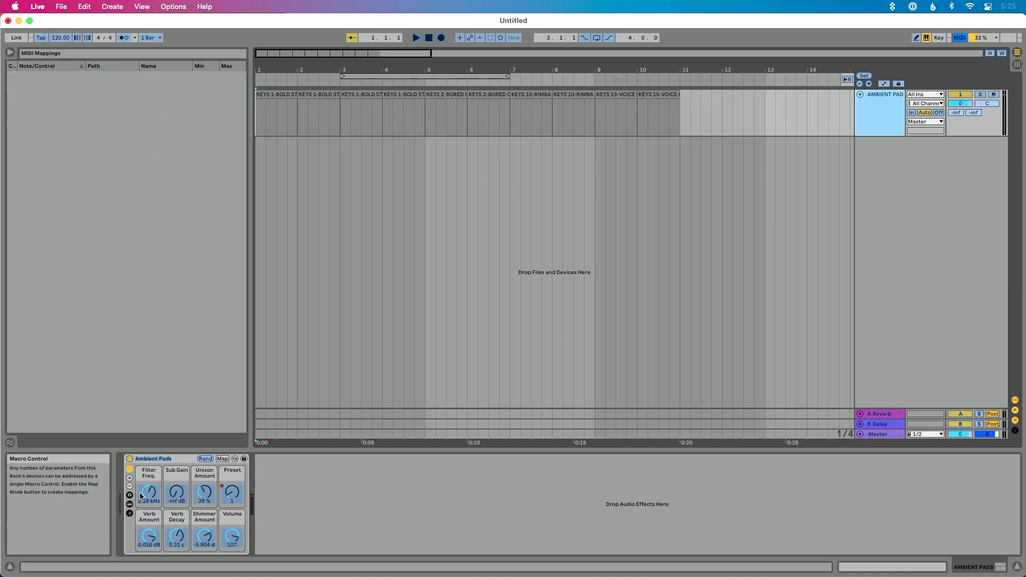
left_click(150, 492)
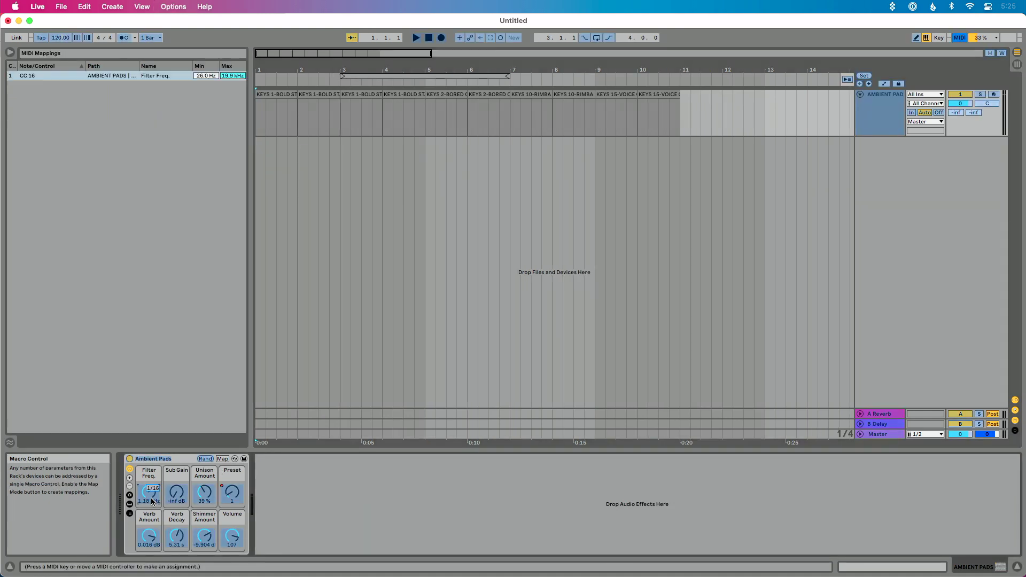
key("BackSpace")
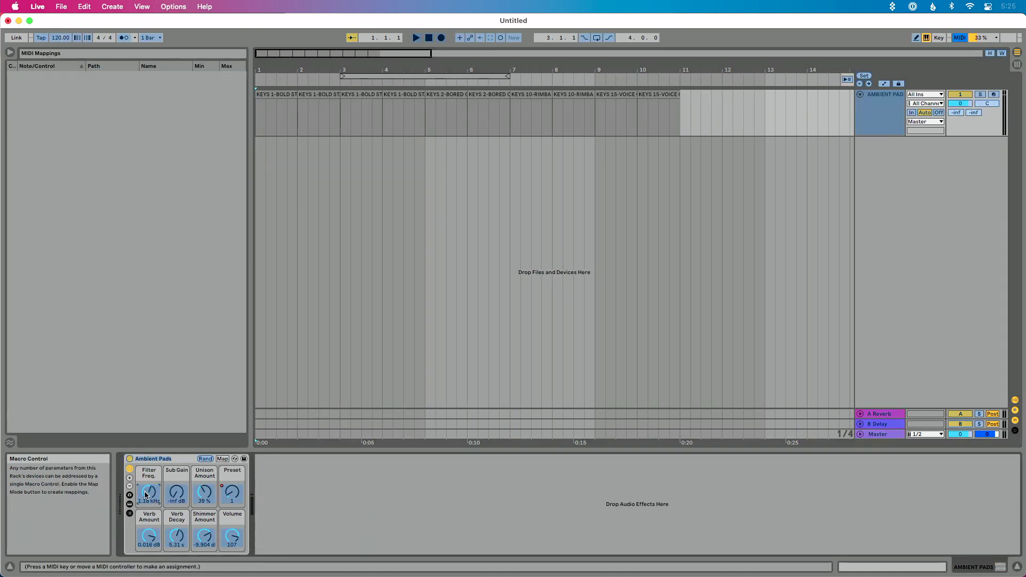
key("super+m")
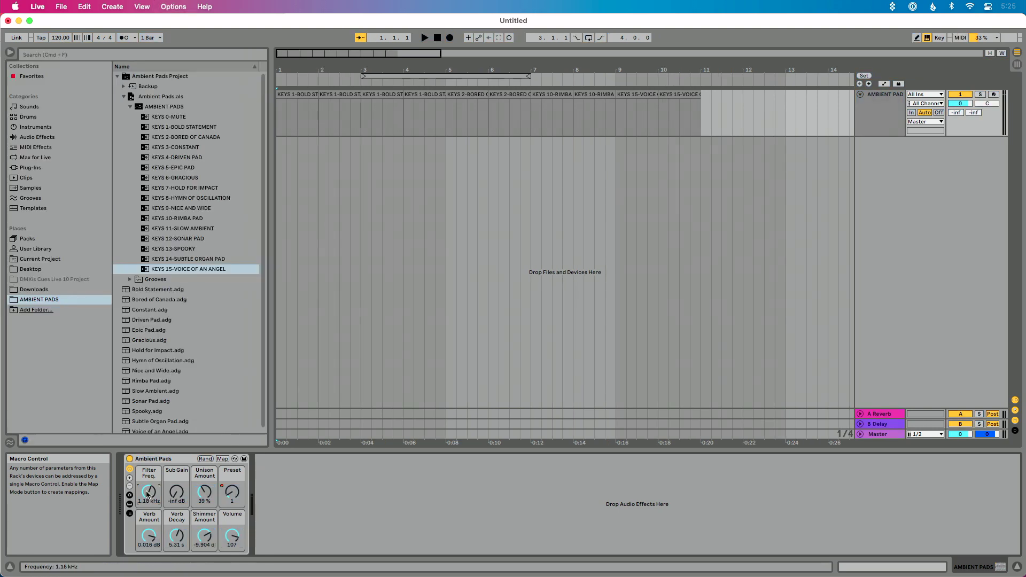
Lower the Filter Freq. macro to about 738 Hz, and arm the AMBIENT PADS track to play through the arranged preset clips.
left_click_drag(147, 494, 147, 513)
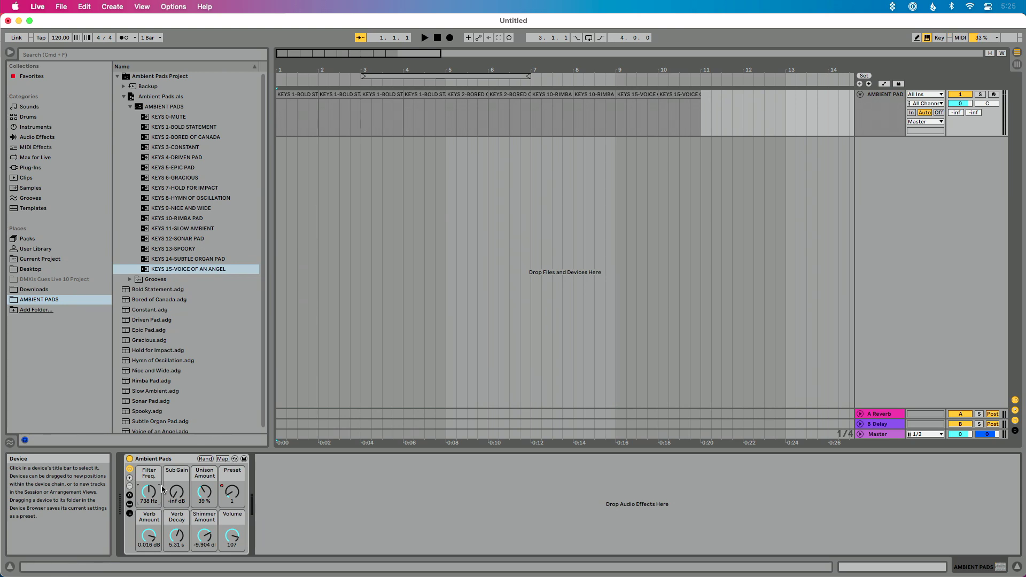
key("space")
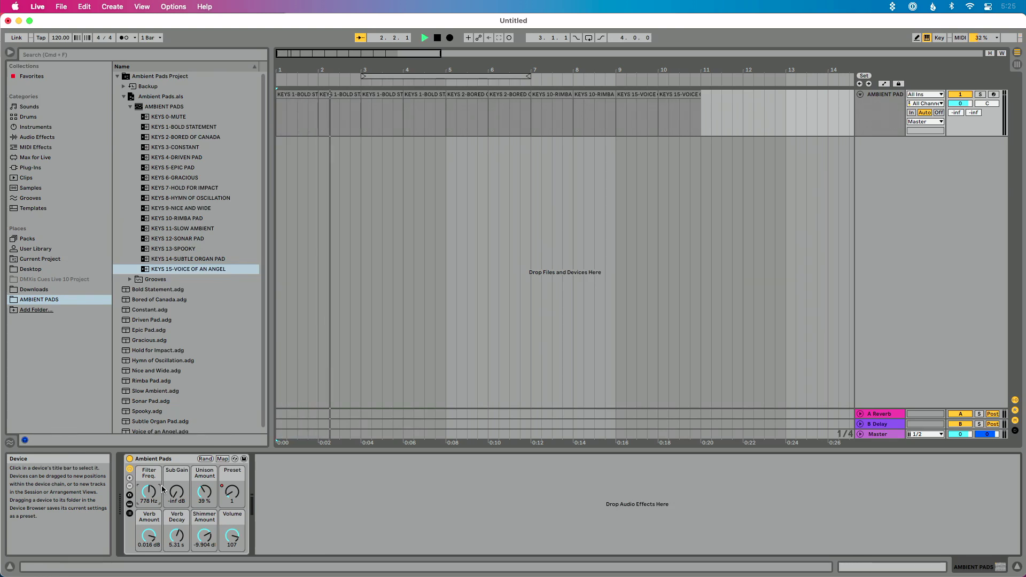
left_click(438, 38)
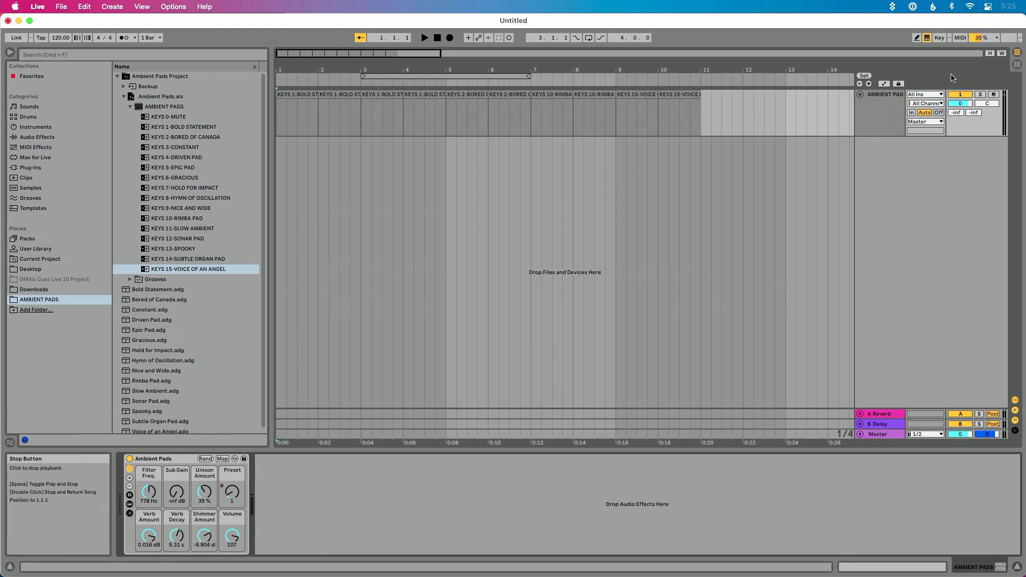
left_click(993, 95)
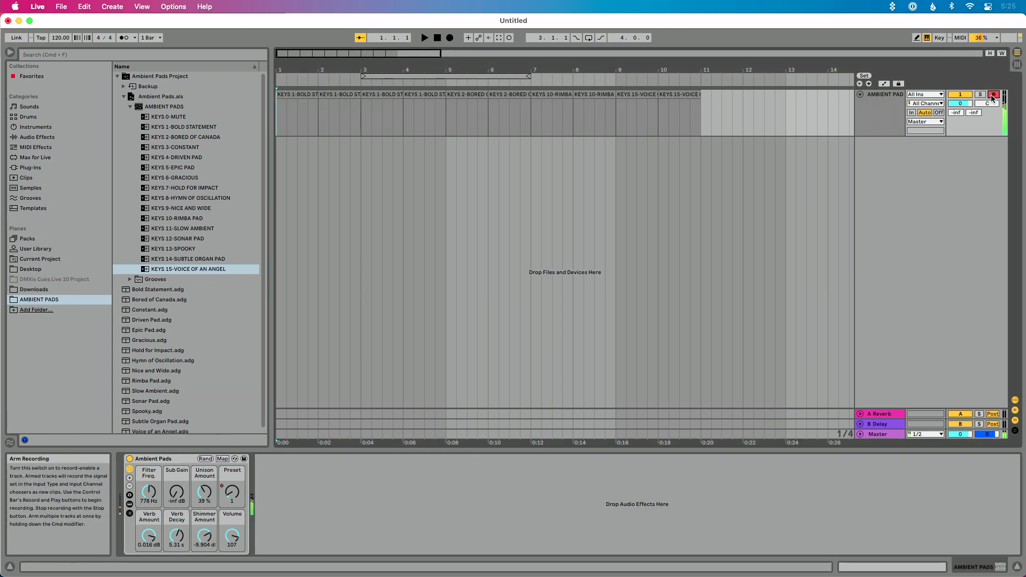
key("space")
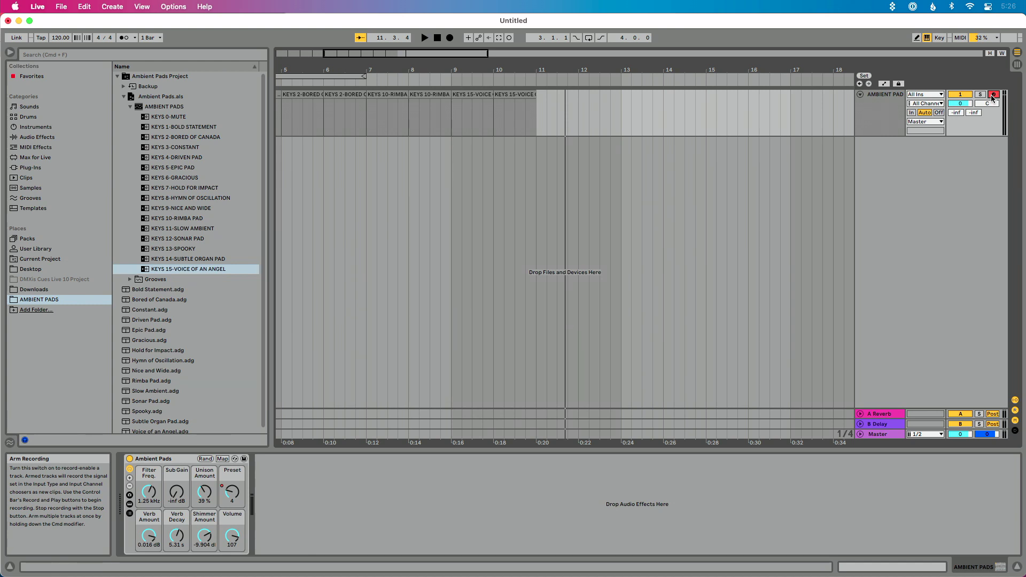
In a new Live Set, add the entire AMBIENT PADS track from Ambient Pads.als, and delete the four default tracks.
key("cmd+n")
key("n")
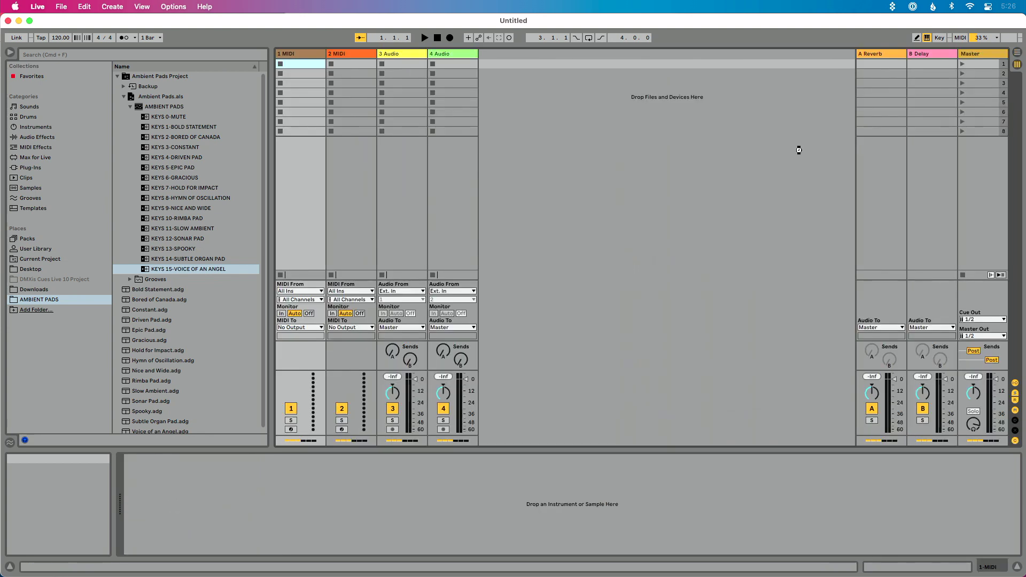
left_click(163, 106)
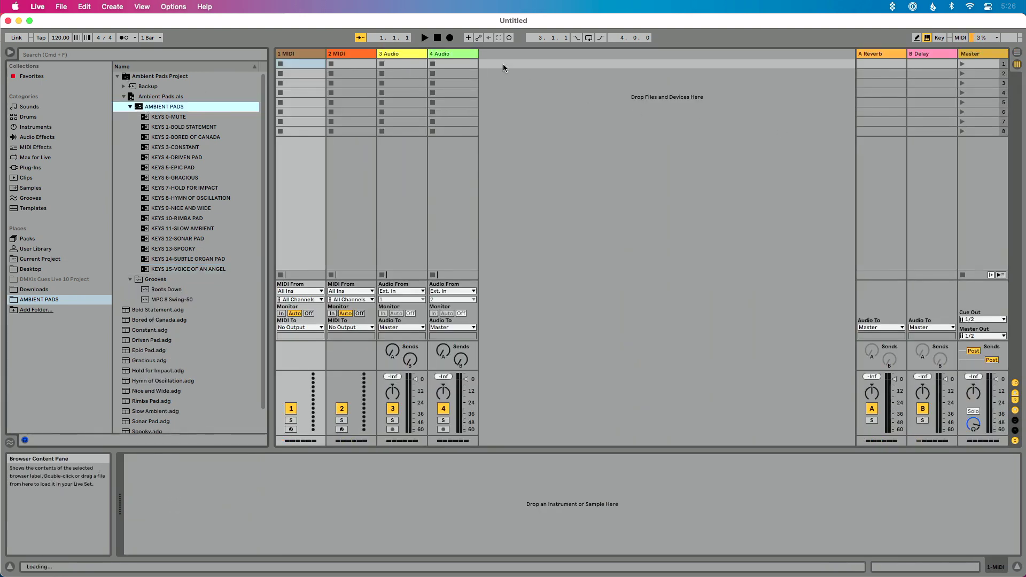
left_click_drag(536, 55, 536, 56)
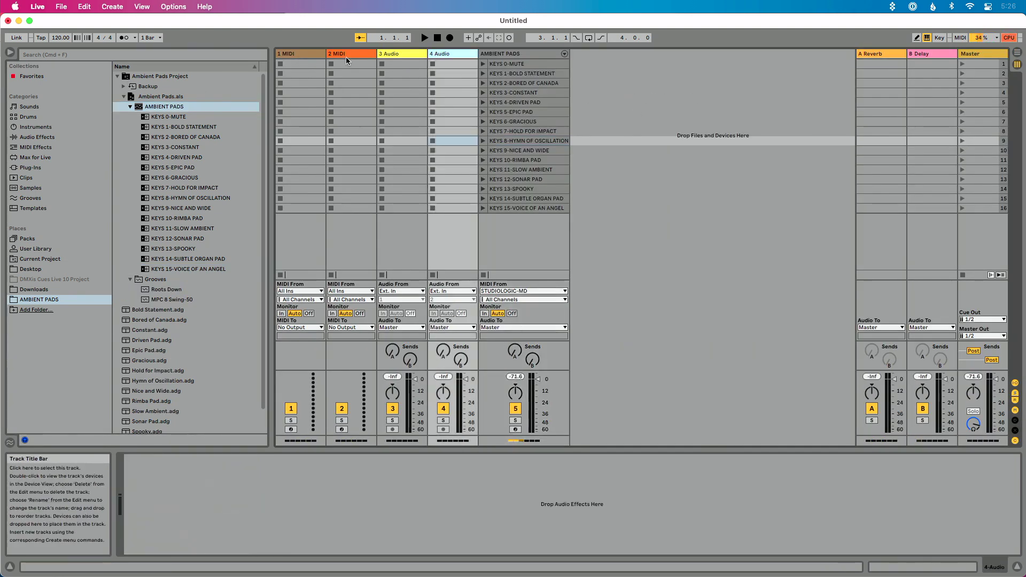
left_click(295, 55)
key("Delete")
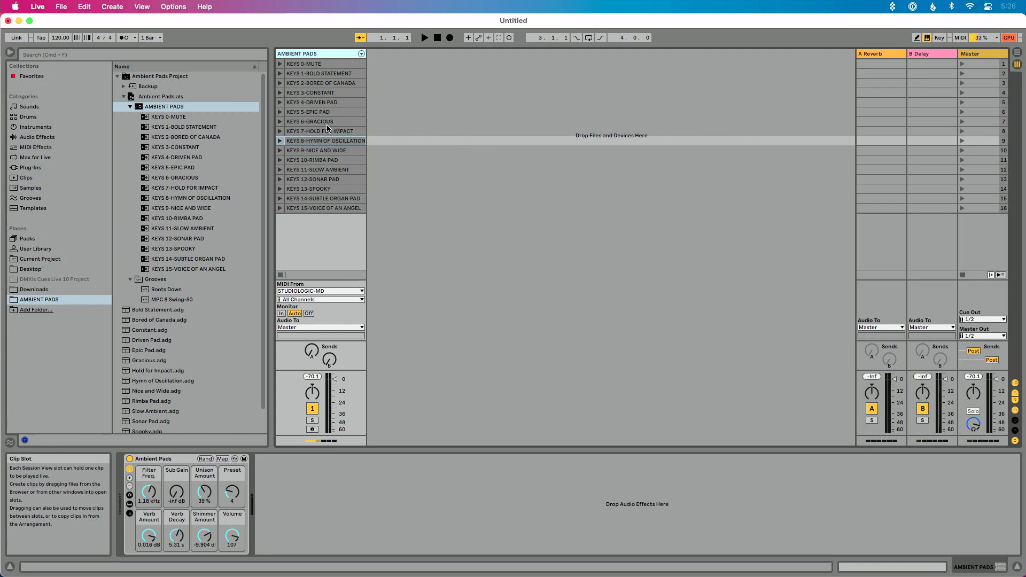
Open the Ambient Pads.als set without saving the current one, and briefly view its MIDI mappings.
double_click(180, 97)
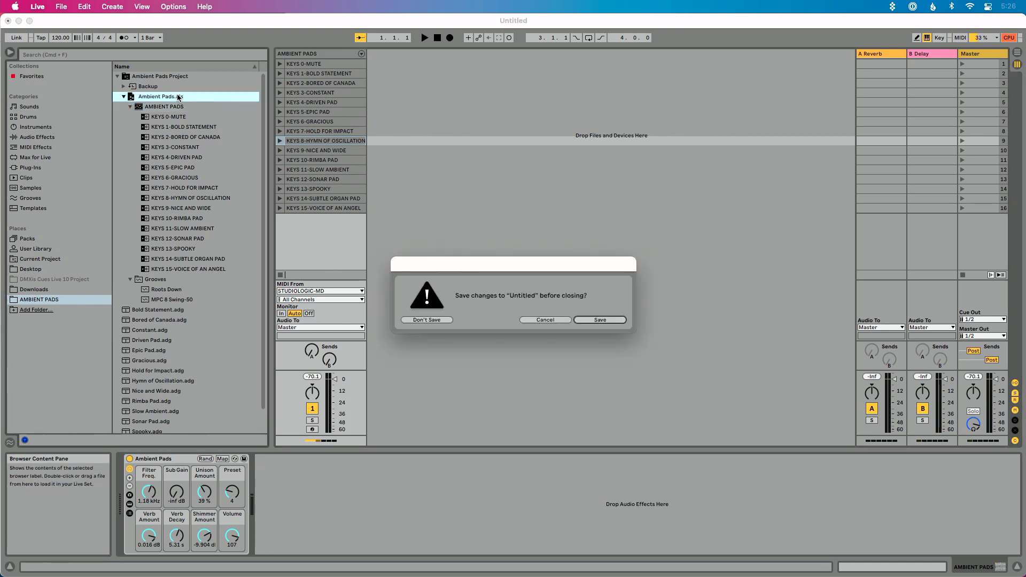
left_click(448, 320)
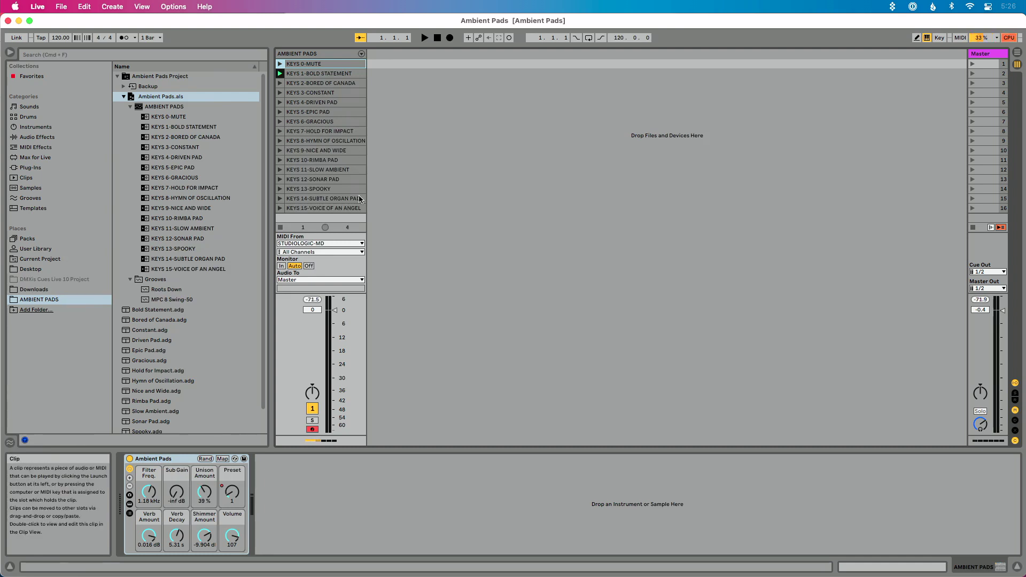
key("super+m")
key("super+m")
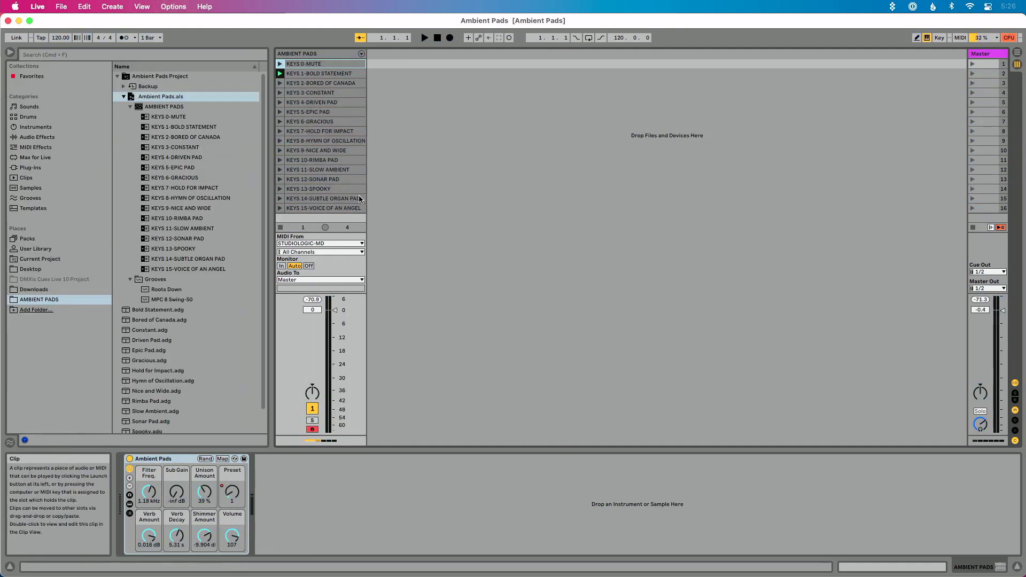